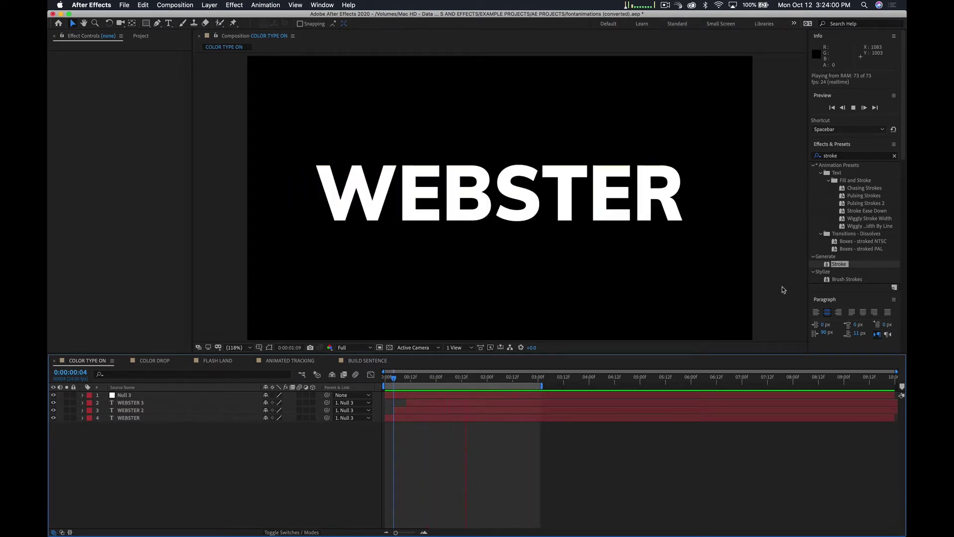
Stop the preview and create a new composition named "color ripple", keeping the HDTV 1080 24 preset and 10-second duration
key(space)
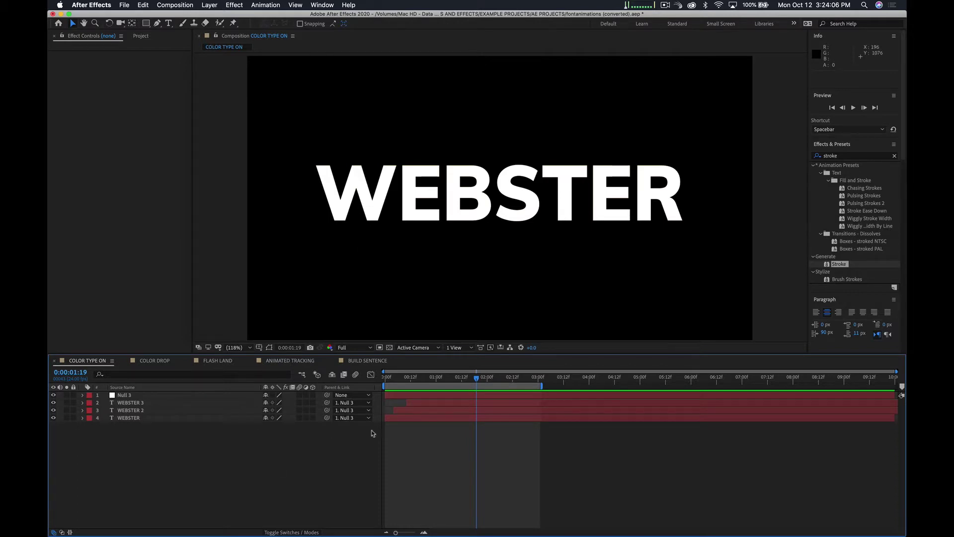
click(318, 456)
click(183, 6)
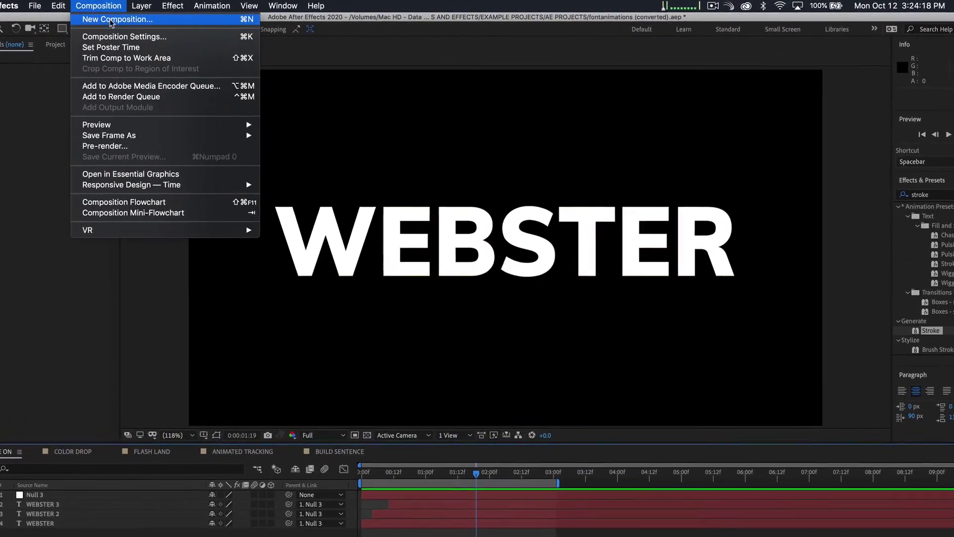
click(111, 20)
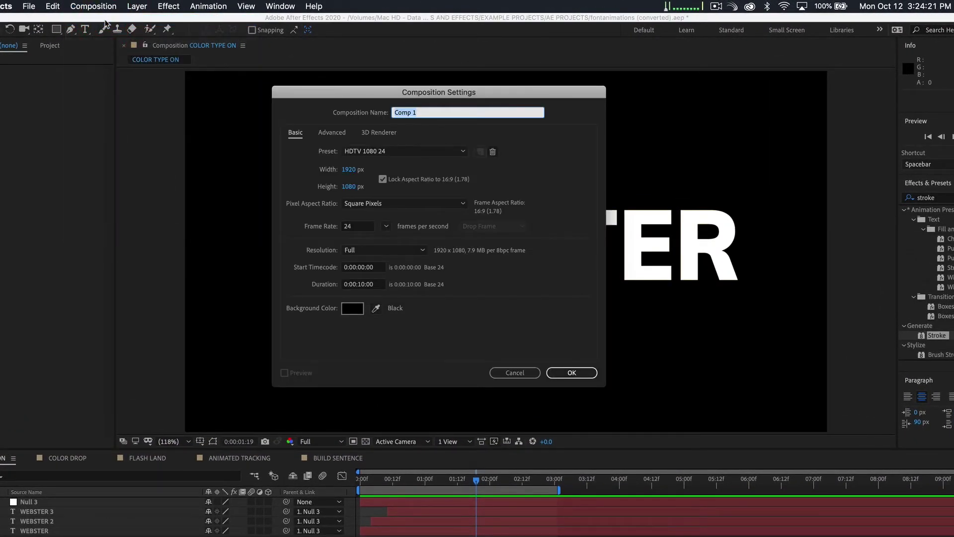
text(color r)
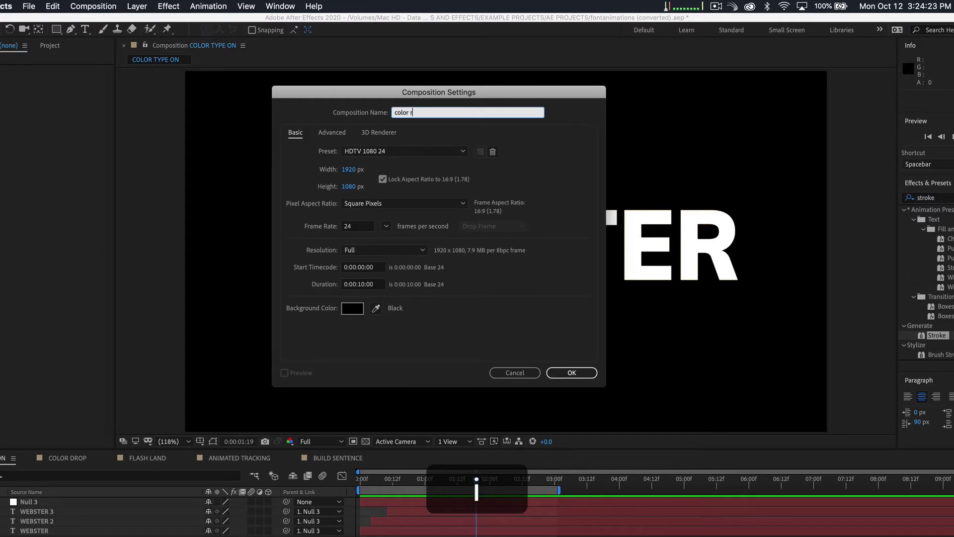
text(ippl)
key(BackSpace)
text(ple)
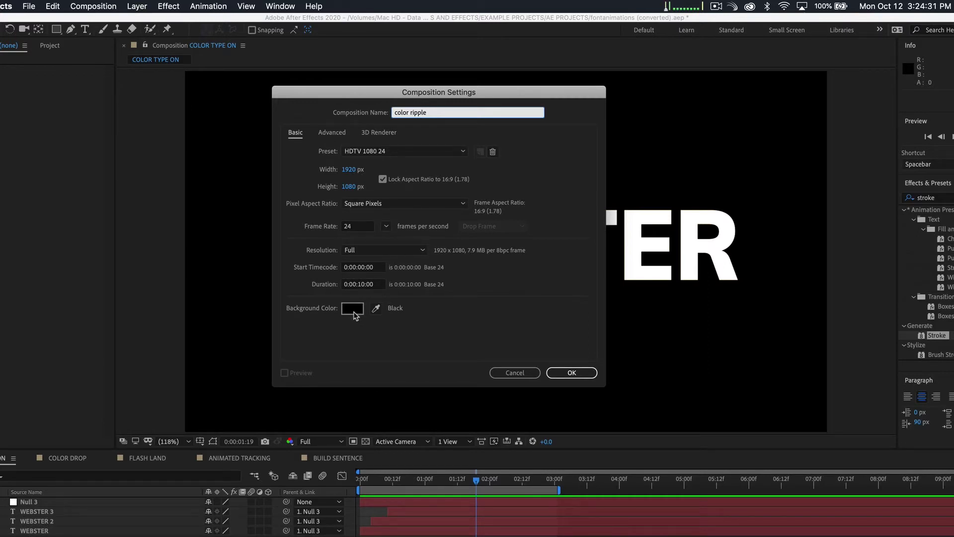
click(572, 373)
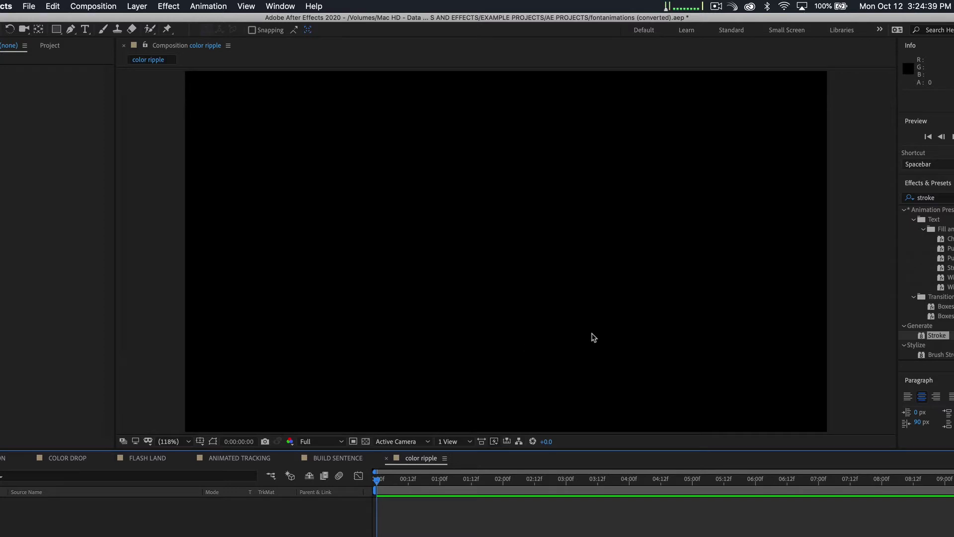
Create a new text layer reading WEBSTER at a font size of 212 px
click(136, 6)
mouse_move(142, 20)
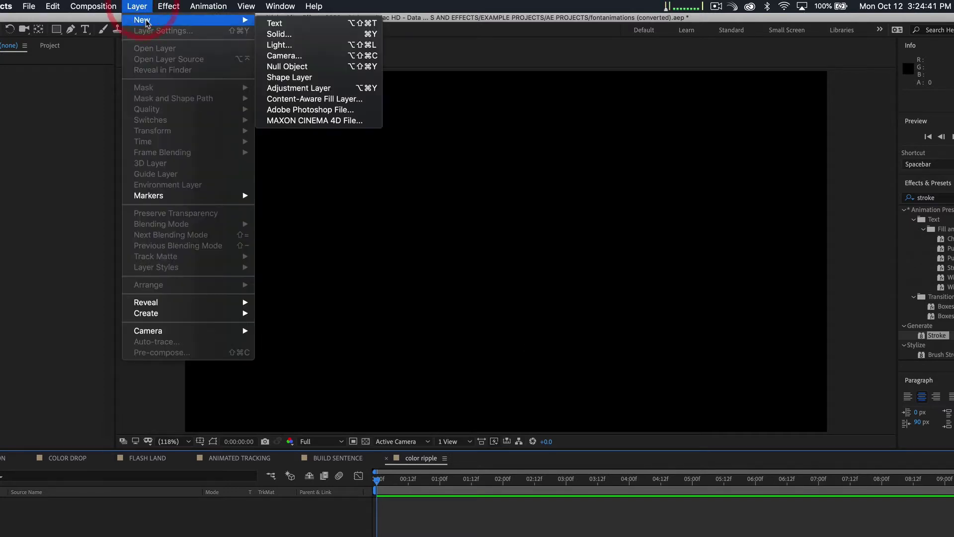
click(330, 23)
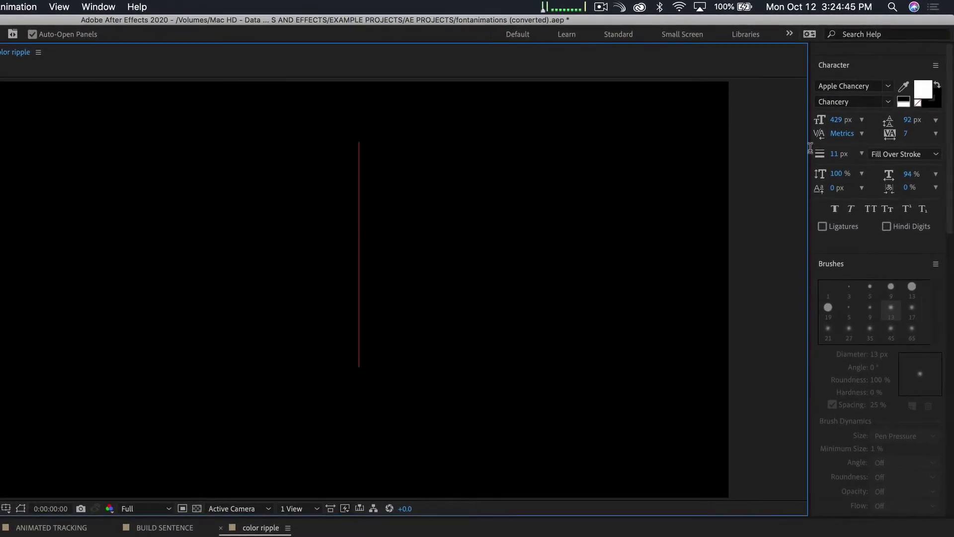
drag(841, 120, 728, 149)
text(e)
key(BackSpace)
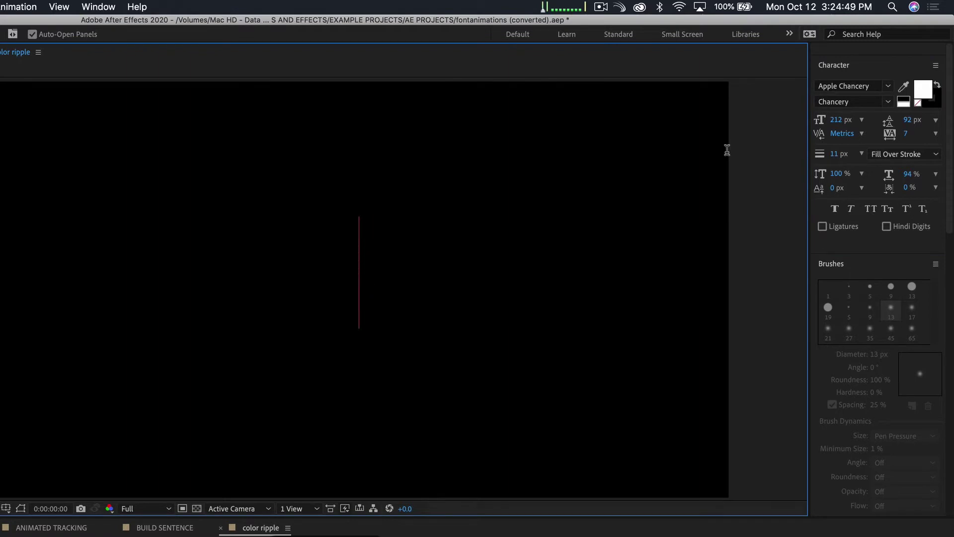
text(WEBST)
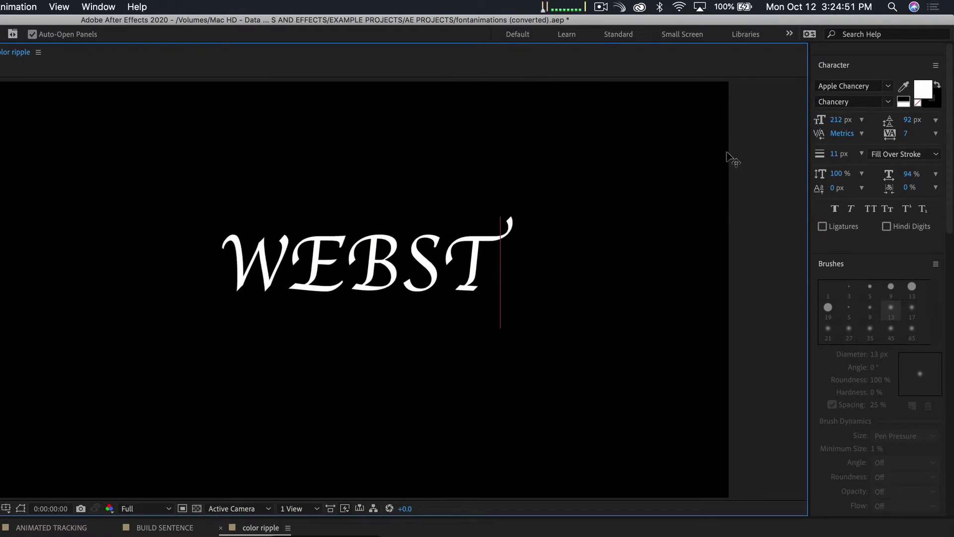
key(BackSpace)
text(TER)
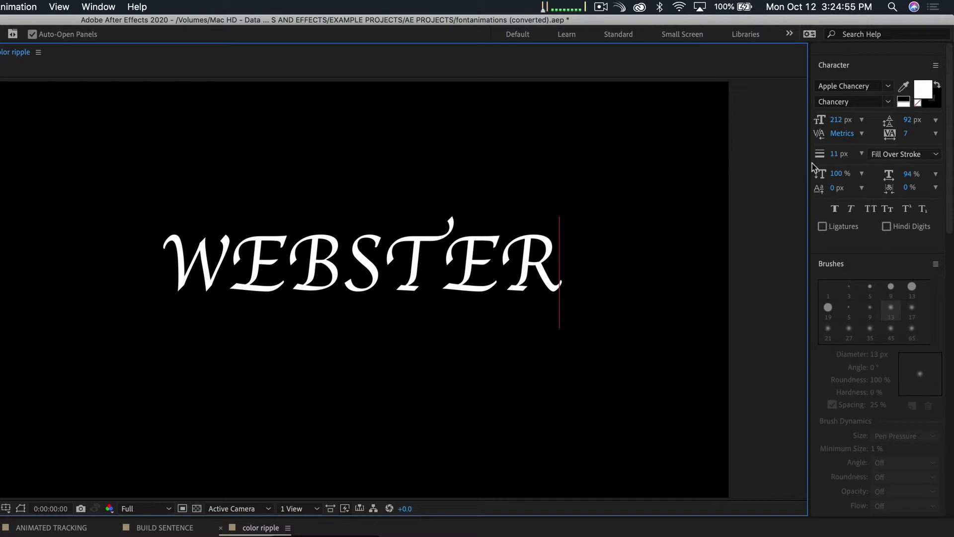
Set the whole WEBSTER text in Arial Rounded MT Bold and enlarge it to 290 px
key(super+a)
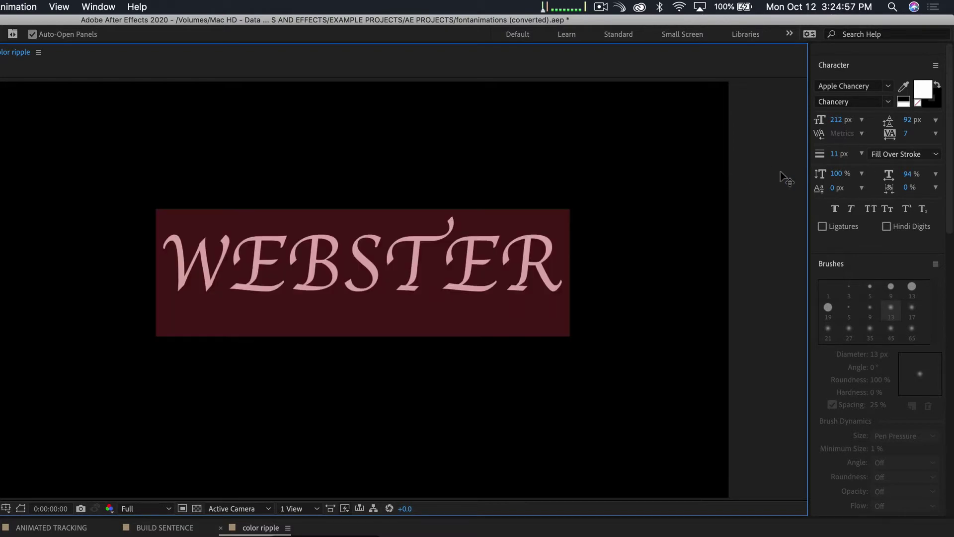
click(880, 86)
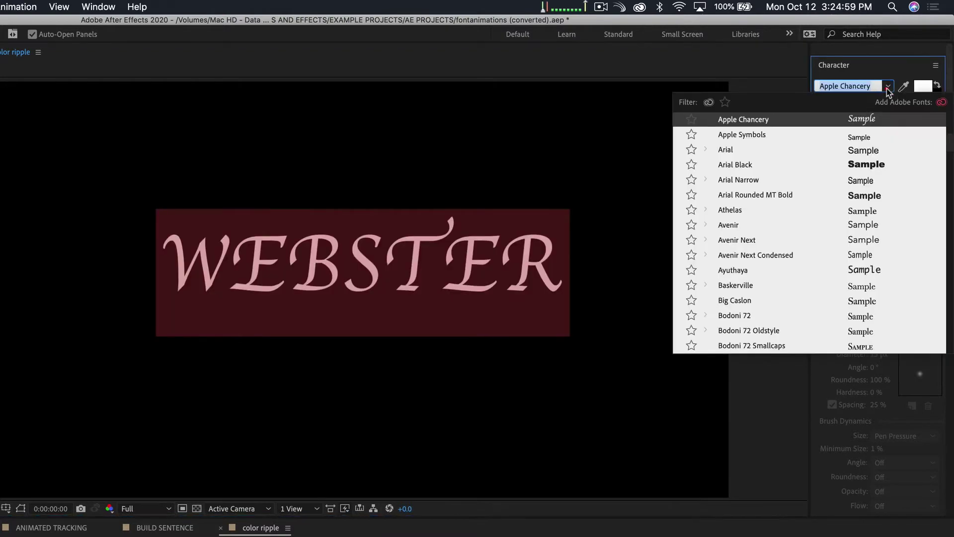
click(870, 198)
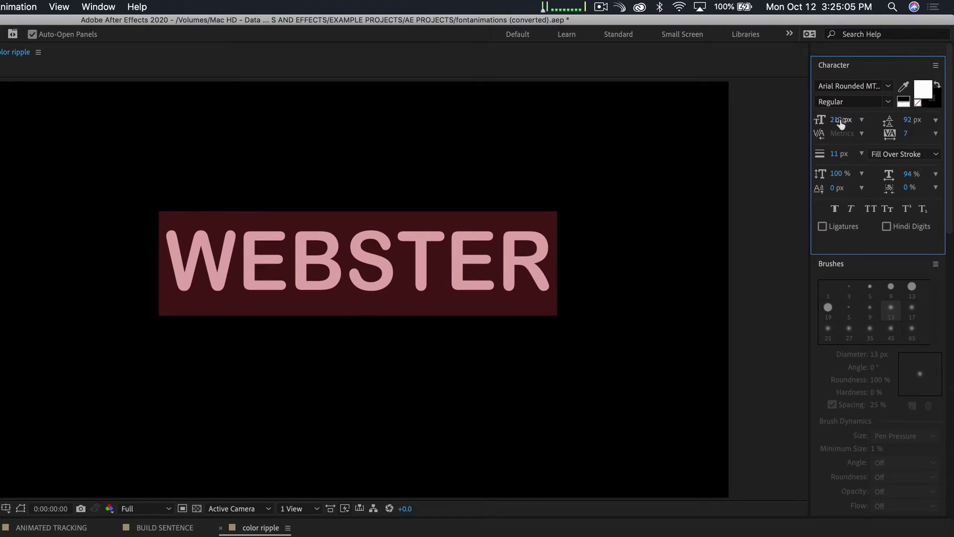
drag(839, 119, 848, 125)
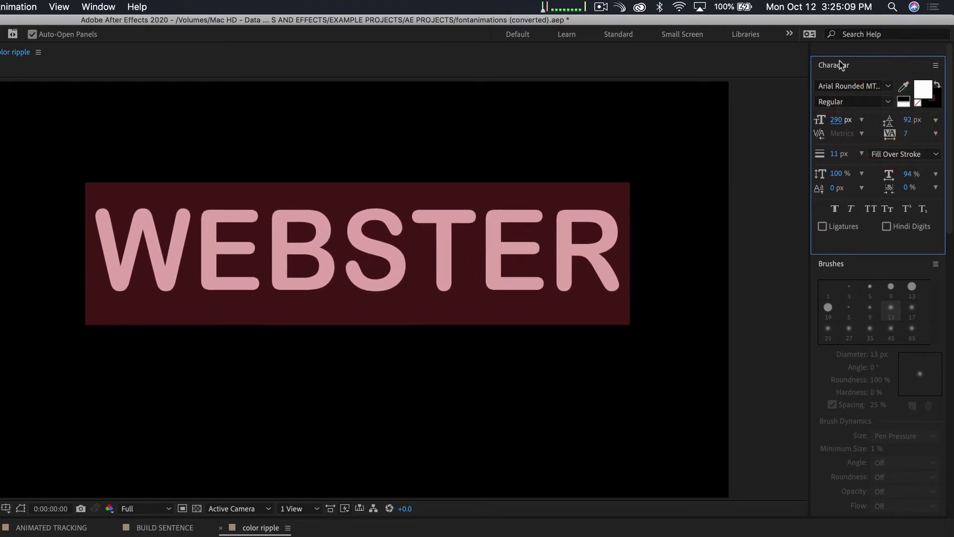
Switch to the All Panels workspace and center the WEBSTER text horizontally and vertically in the composition
click(789, 34)
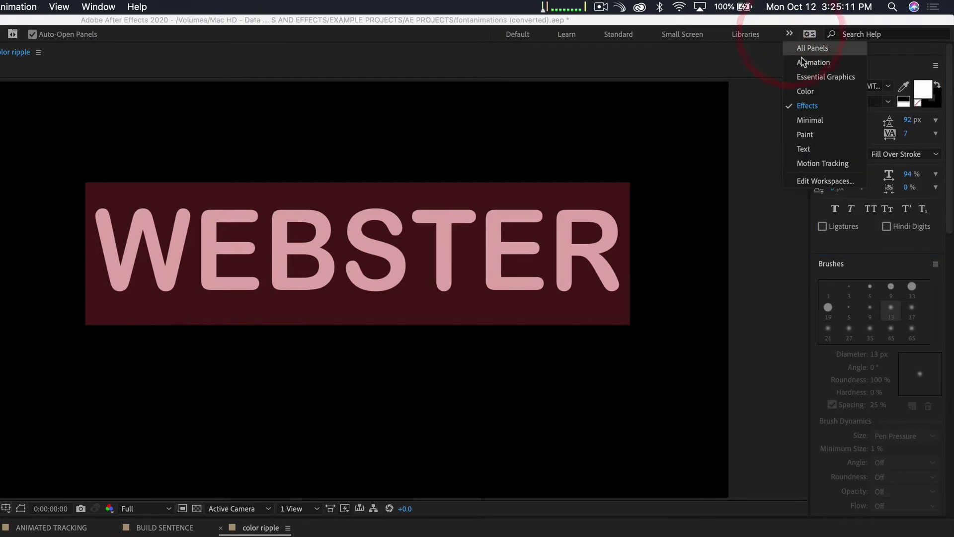
click(824, 47)
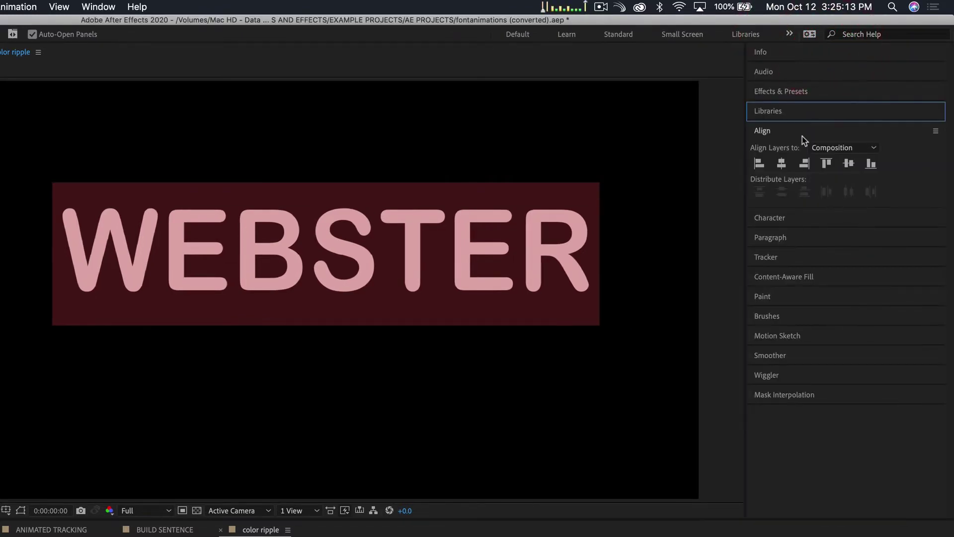
click(783, 163)
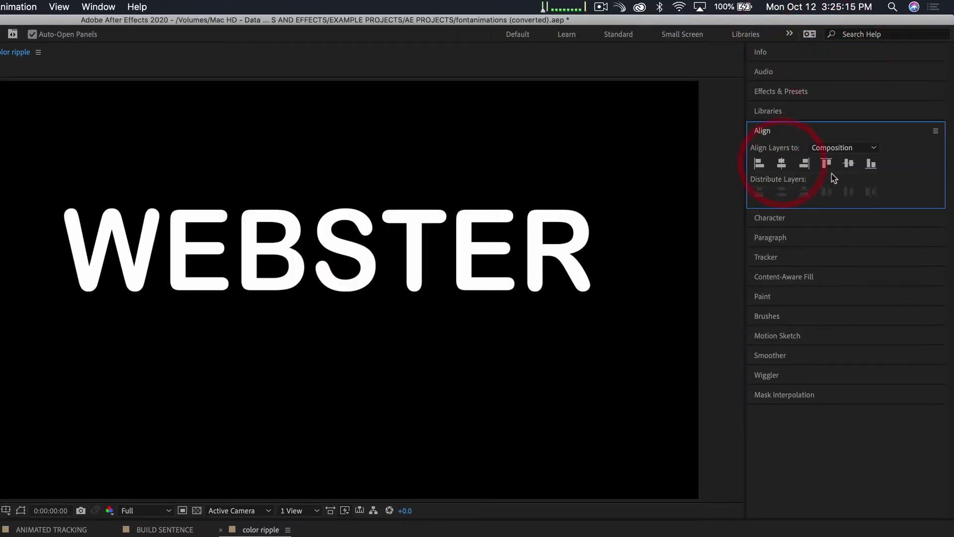
click(848, 164)
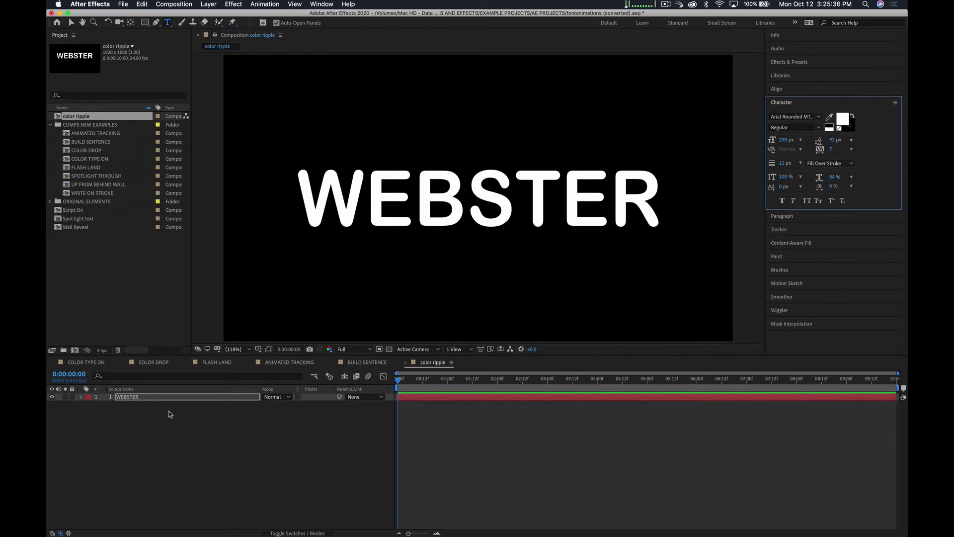
Search the effects and presets for "type" and apply the Typewriter animation preset to the WEBSTER layer at the start of the timeline
click(132, 399)
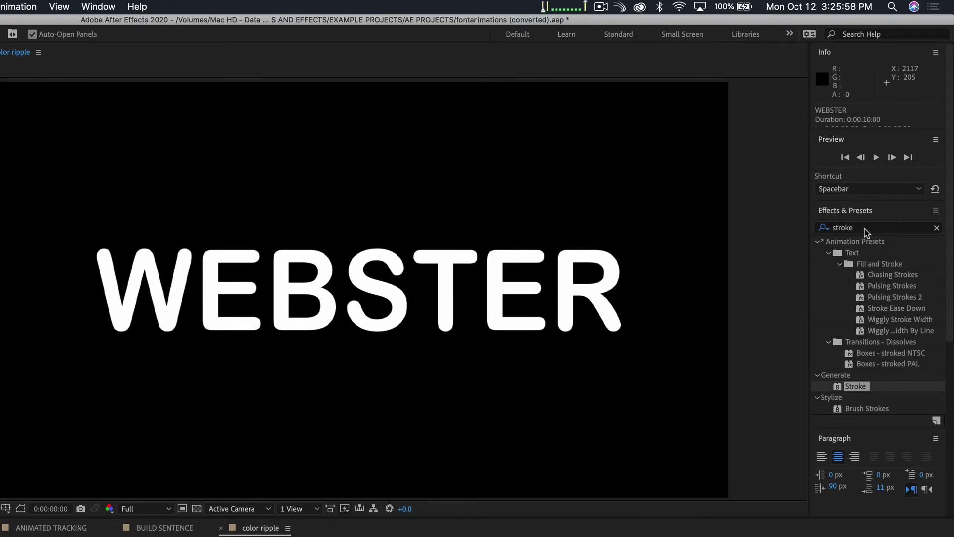
click(865, 230)
text(type)
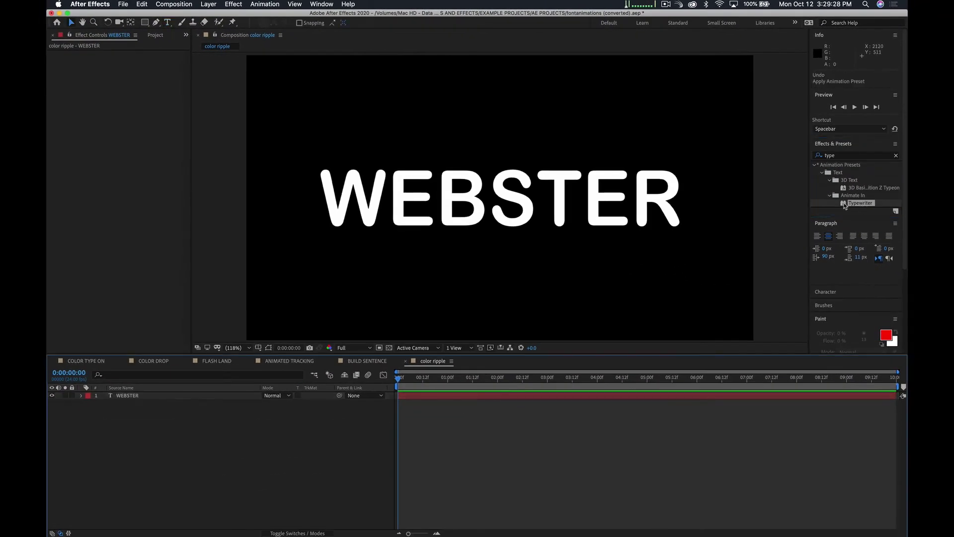
drag(885, 297, 625, 524)
drag(682, 356, 628, 397)
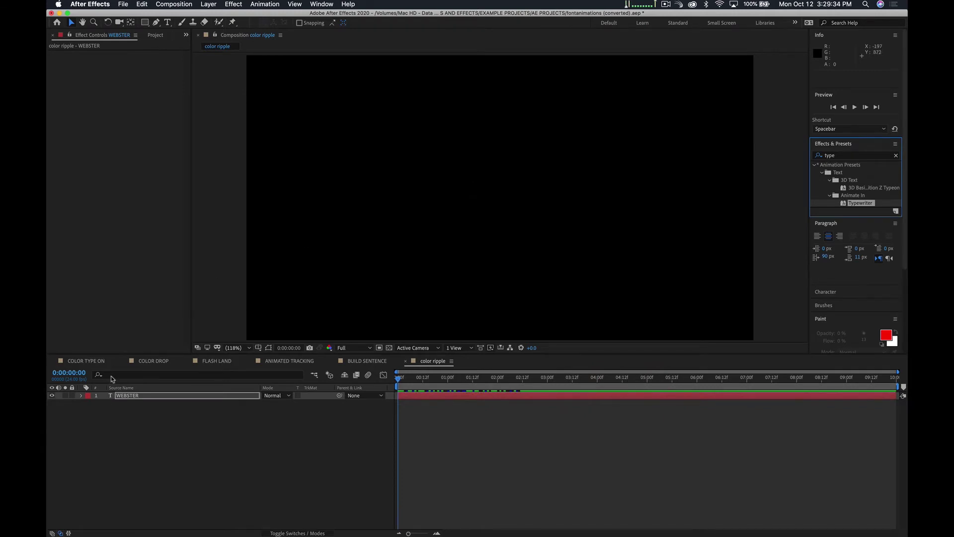
End the work area at 0:00:04:00 and preview the typewriter animation
drag(403, 380, 598, 381)
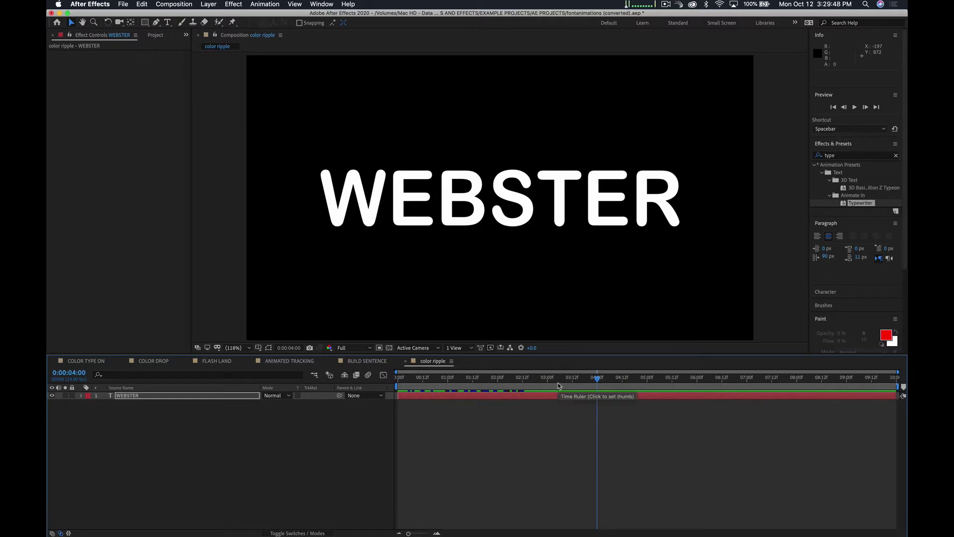
key(n)
key(equal)
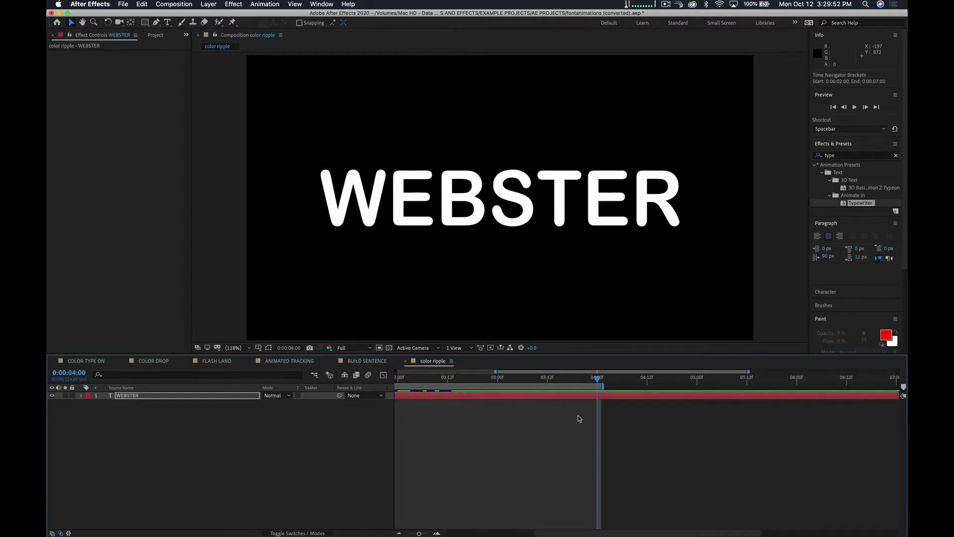
key(space)
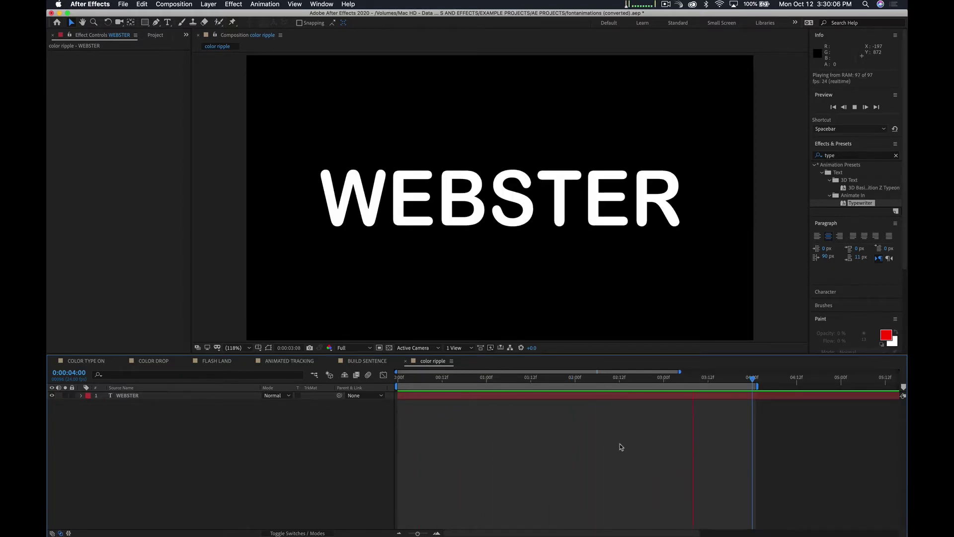
key(space)
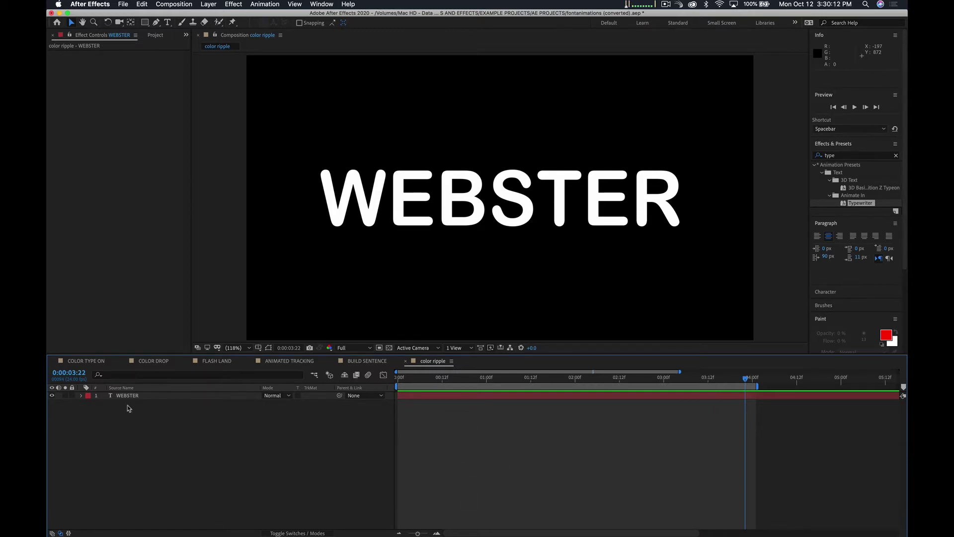
Look through the WEBSTER layer's text properties, collapse them and reveal only its keyframed properties
click(80, 395)
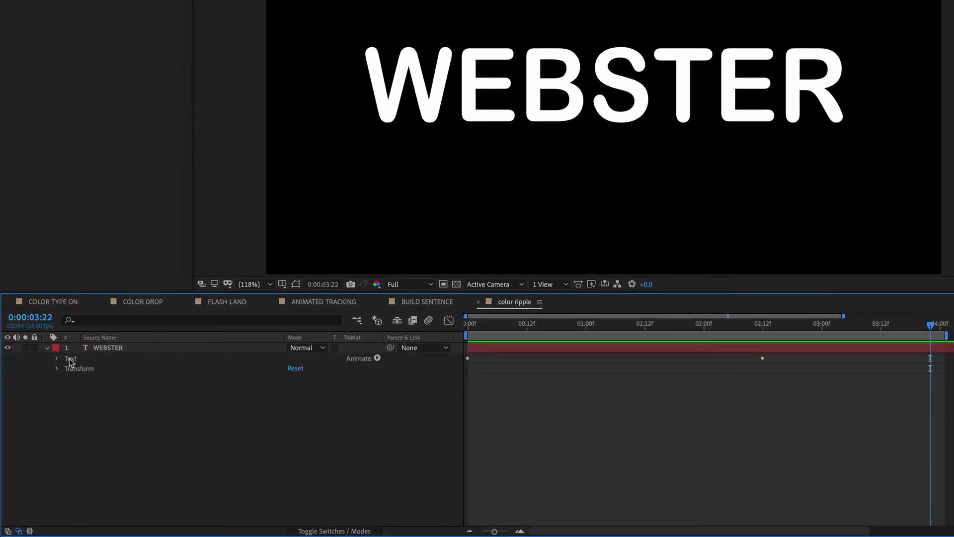
click(57, 359)
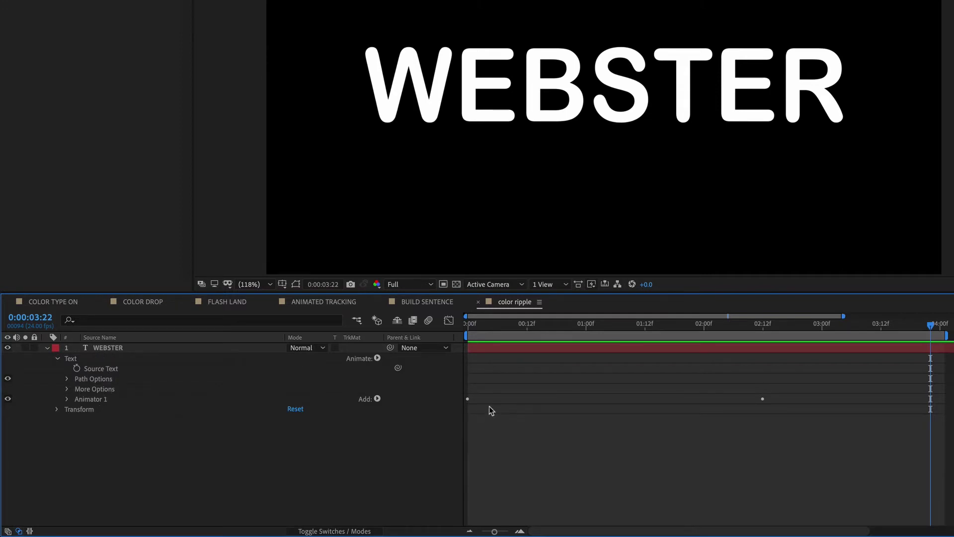
click(48, 349)
click(127, 347)
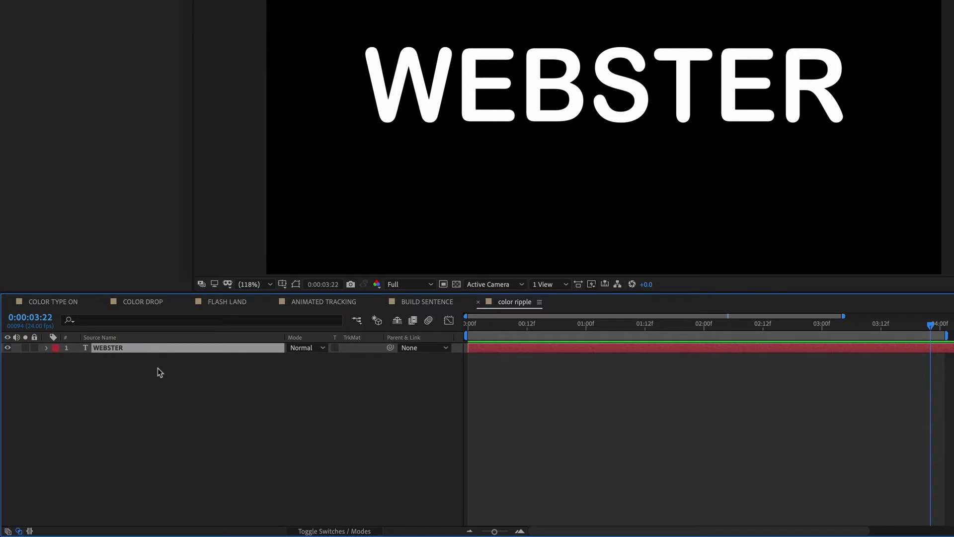
key(u)
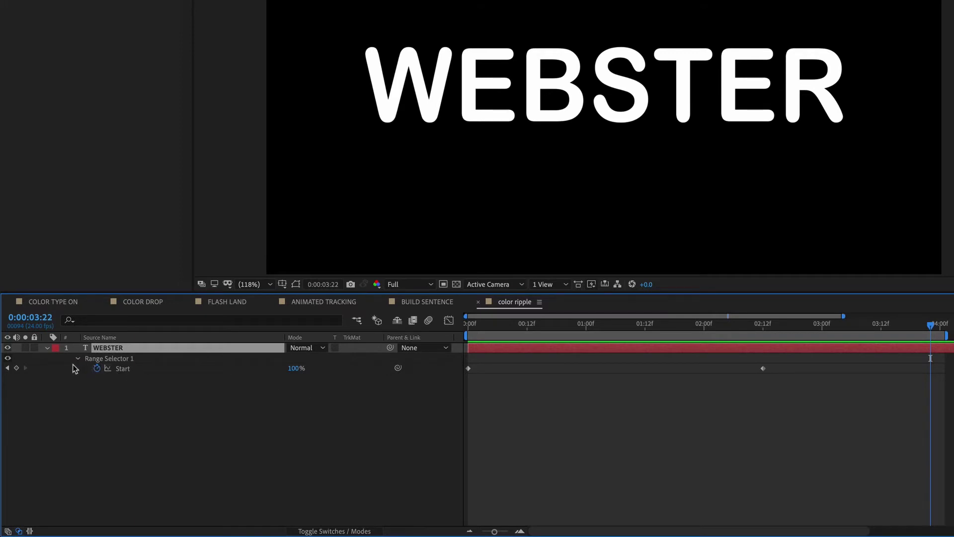
Expand the layer's full text animator properties and inspect the Range Selector's Start keyframes at 0:00:00:00 and 0:00:02:12
click(47, 348)
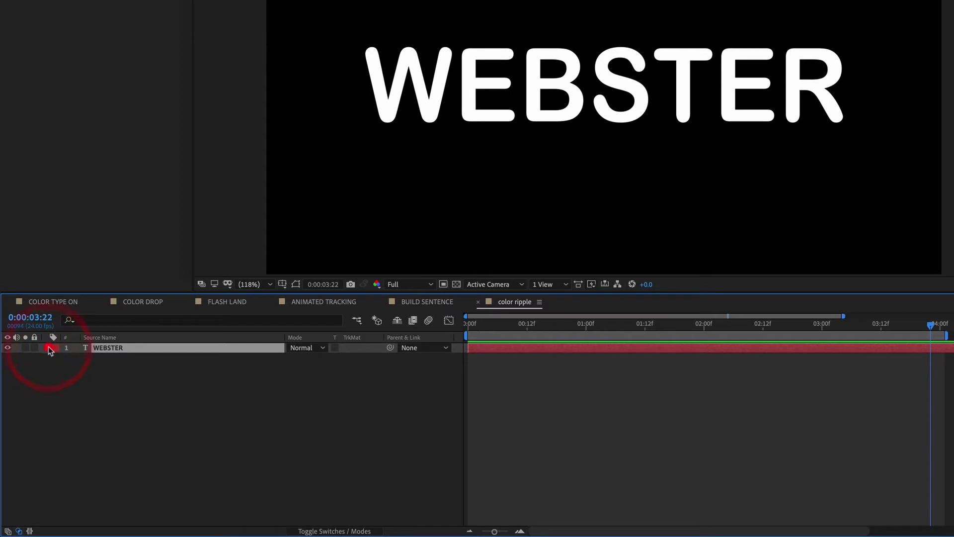
click(47, 348)
click(57, 358)
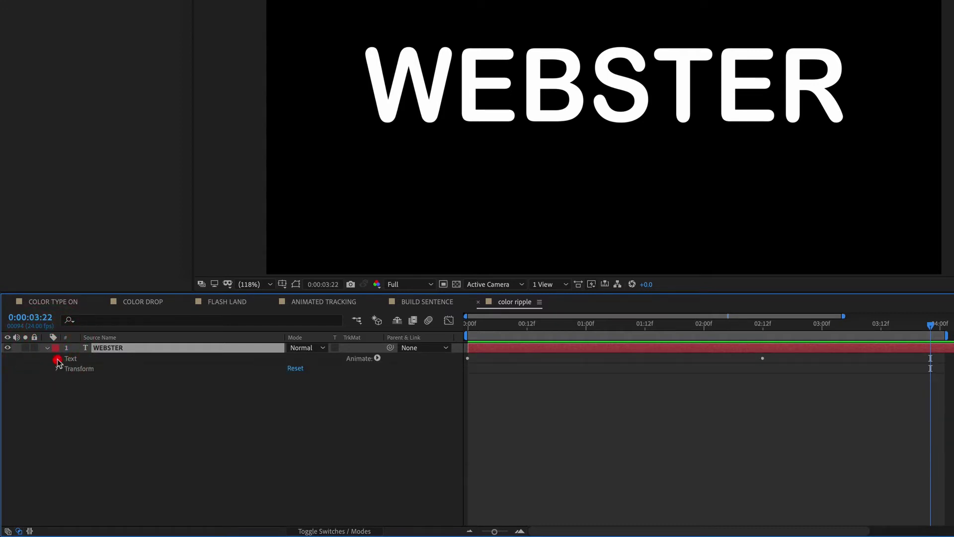
click(57, 359)
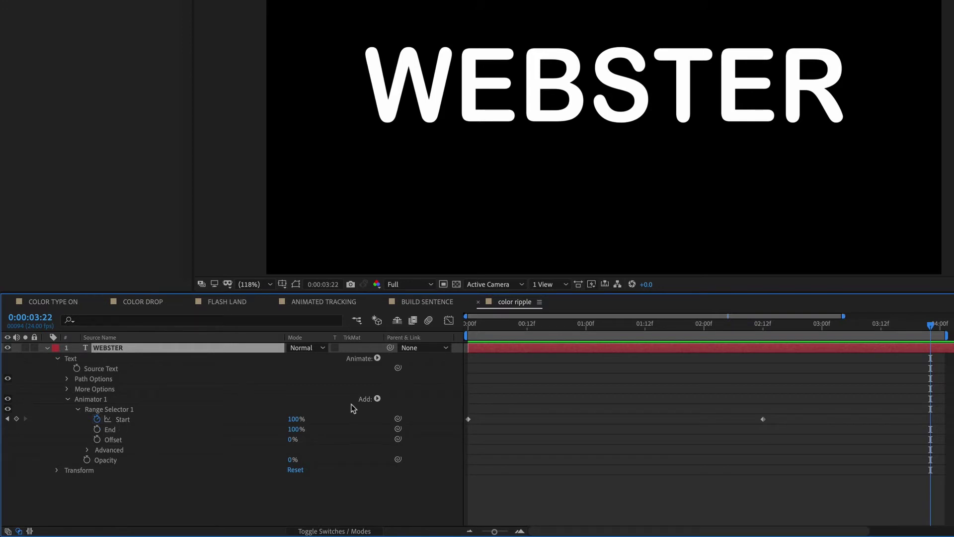
drag(524, 327, 453, 325)
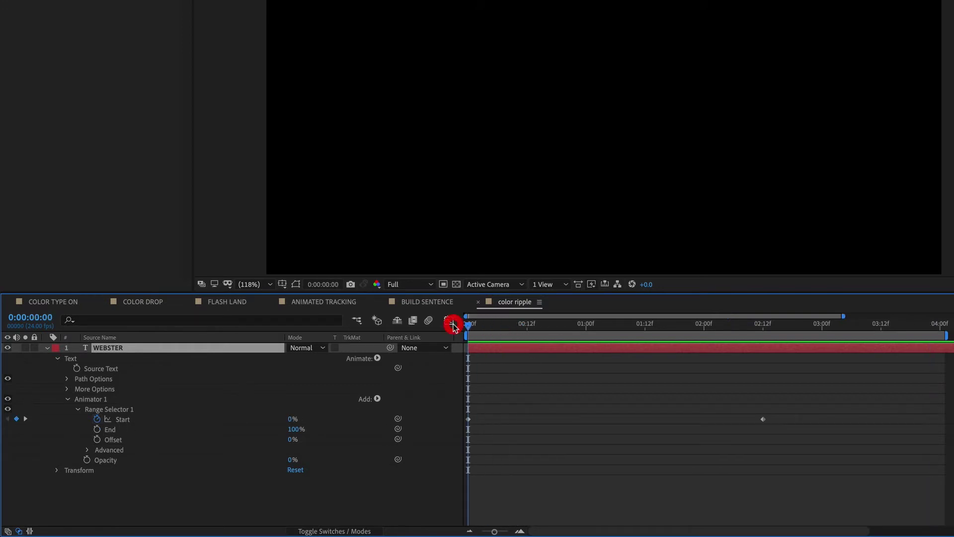
drag(598, 320, 765, 328)
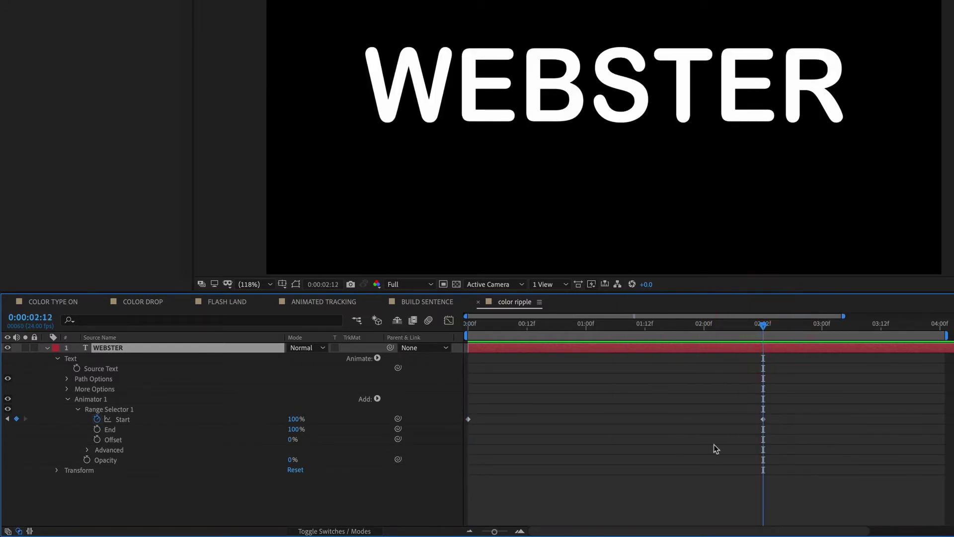
Move the Range Selector's second Start keyframe to 0:00:00:12 and preview the animation from the beginning
drag(765, 420, 529, 430)
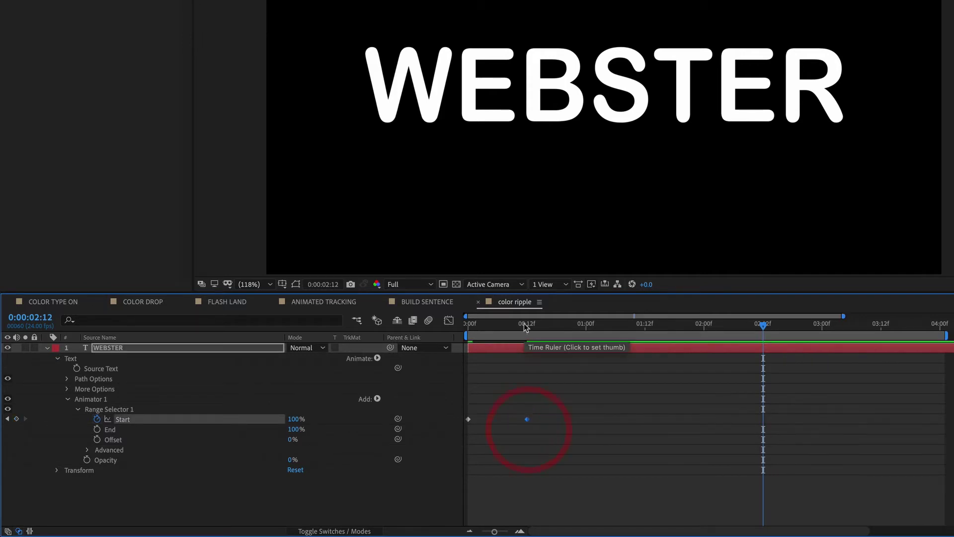
drag(527, 326, 442, 335)
key(space)
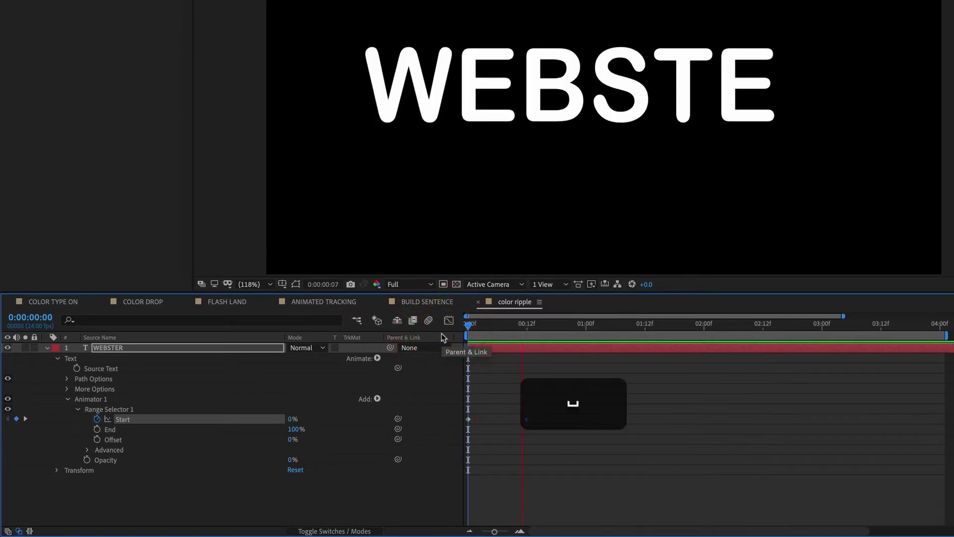
key(space)
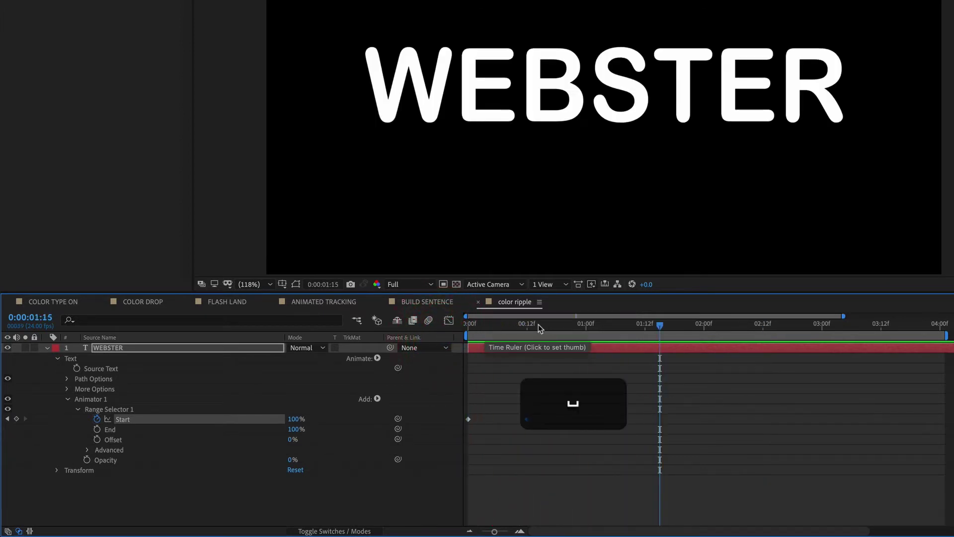
Replay the typing animation from 0:00:00:00 and scrub through it up to the second Start keyframe
drag(533, 327, 435, 335)
key(space)
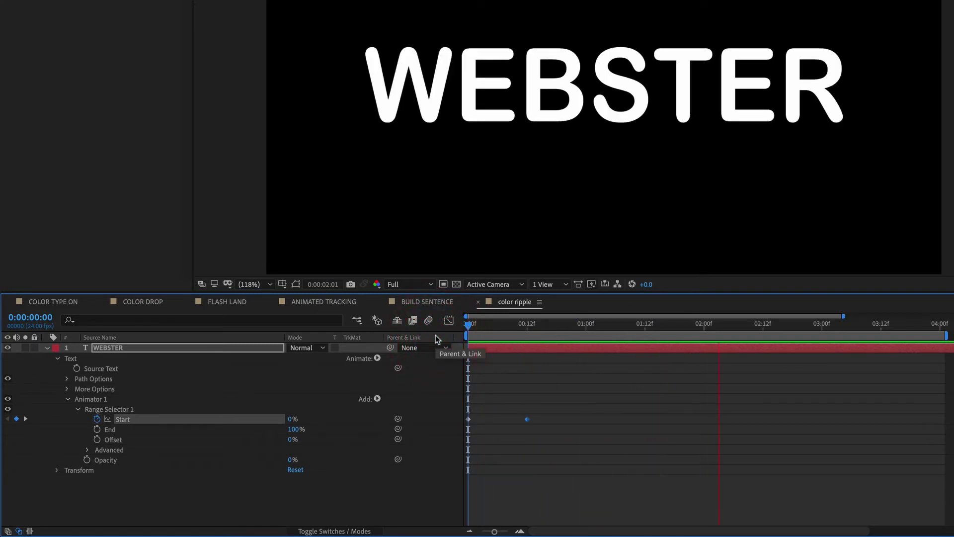
key(space)
mouse_move(486, 327)
mouse_down()
mouse_move(472, 329)
mouse_move(502, 332)
mouse_up()
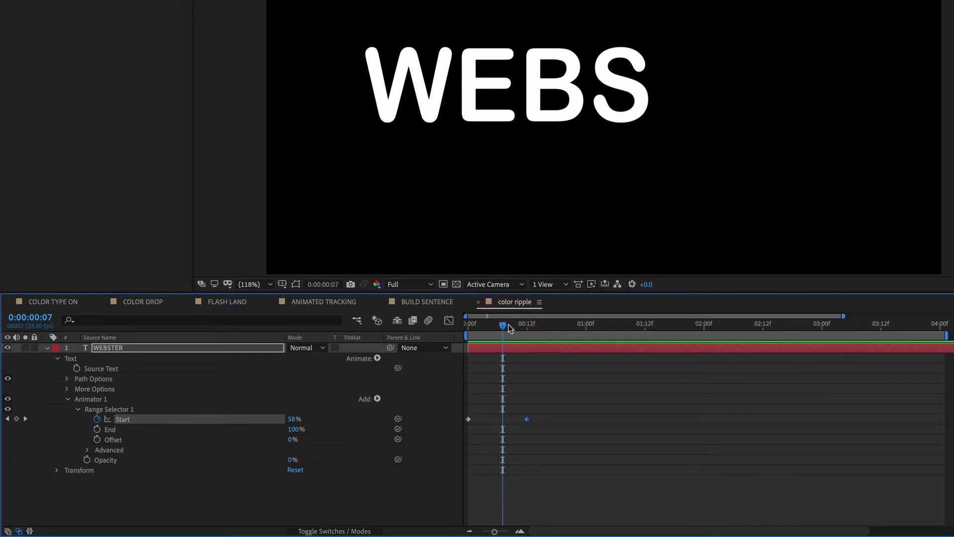
drag(509, 328, 528, 327)
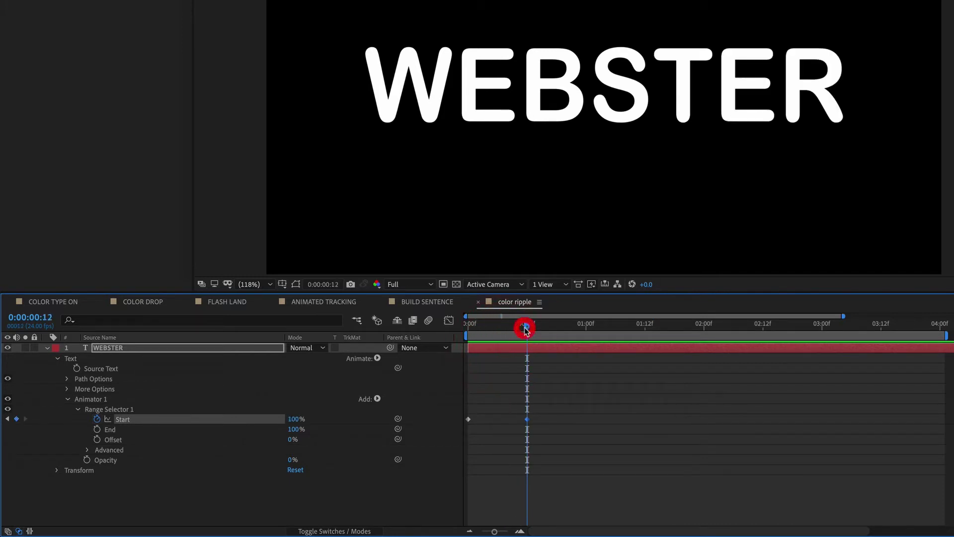
Collapse all of the WEBSTER layer's properties and duplicate the layer twice
click(78, 410)
click(67, 400)
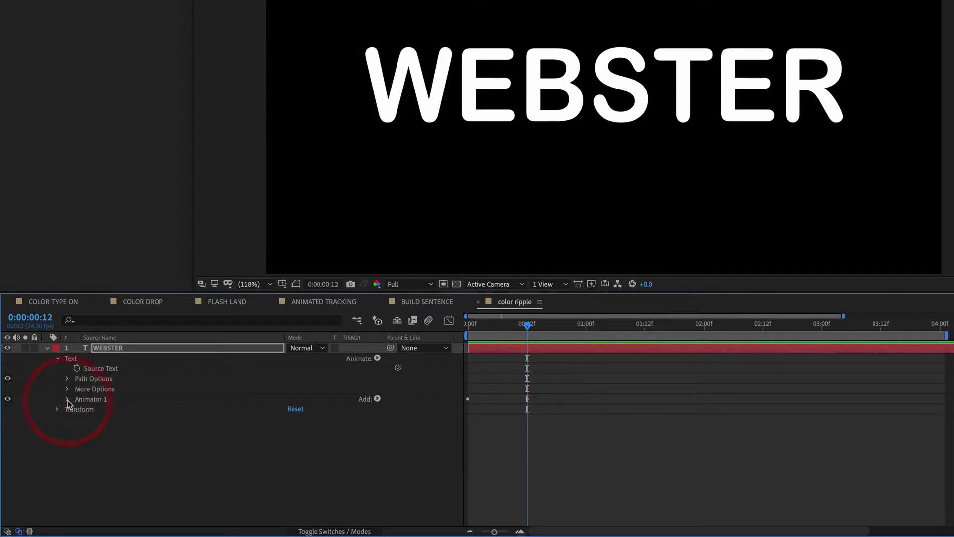
click(58, 359)
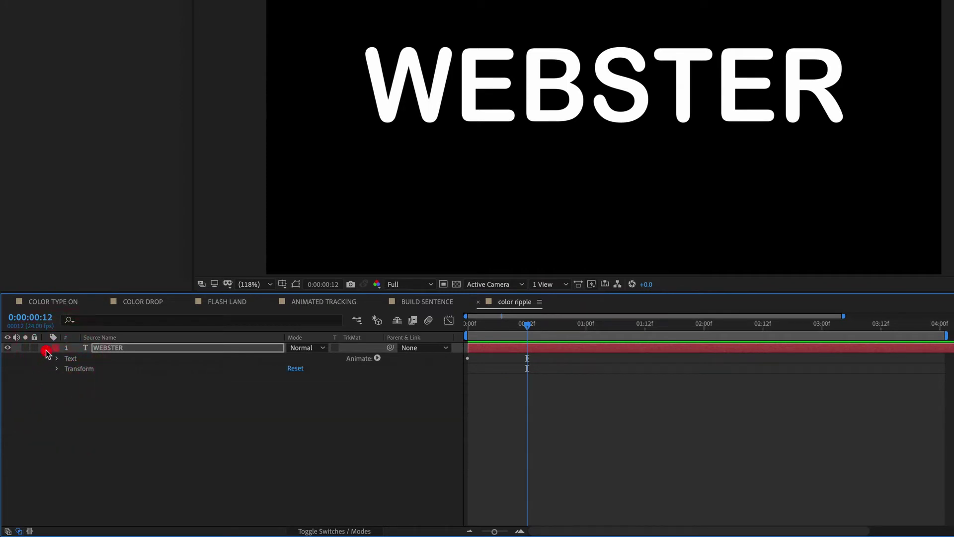
click(46, 348)
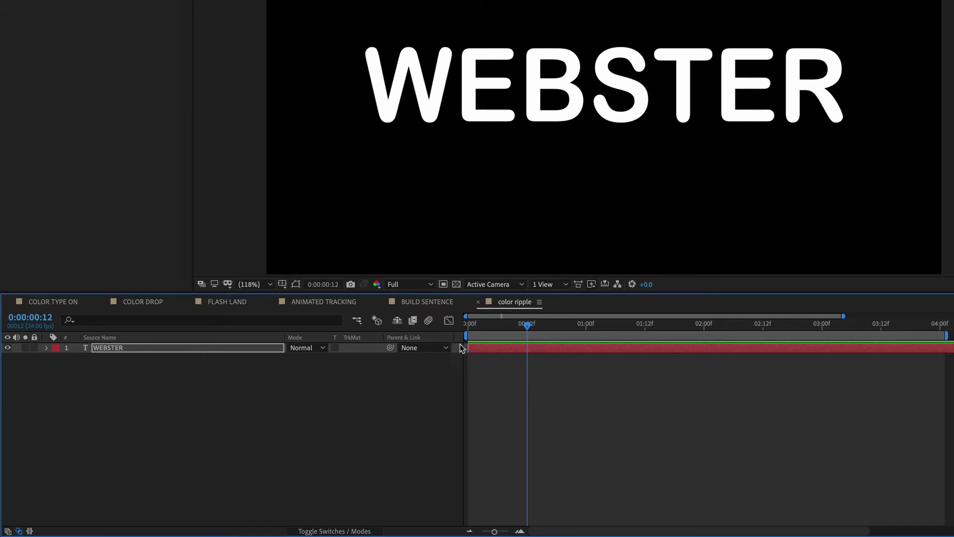
click(133, 348)
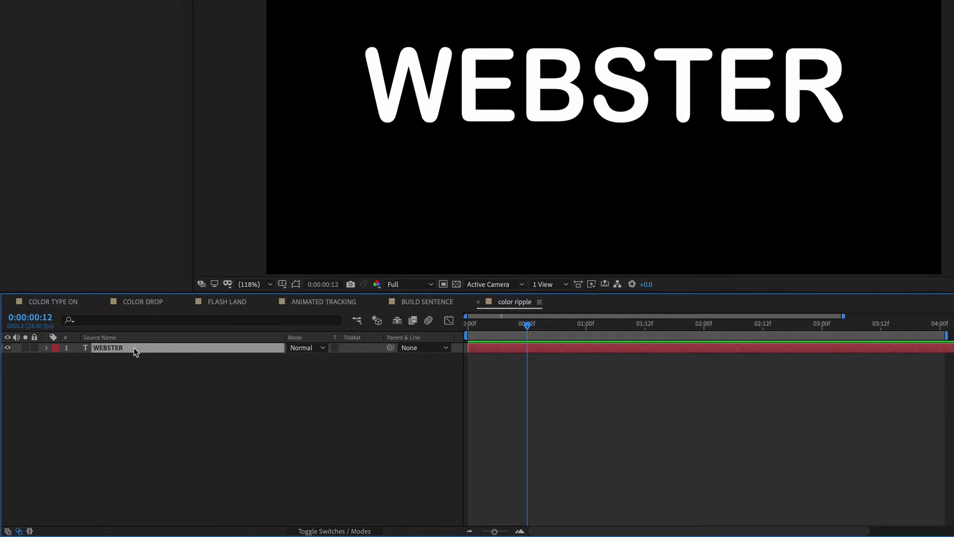
key(super+d)
key(super+d)
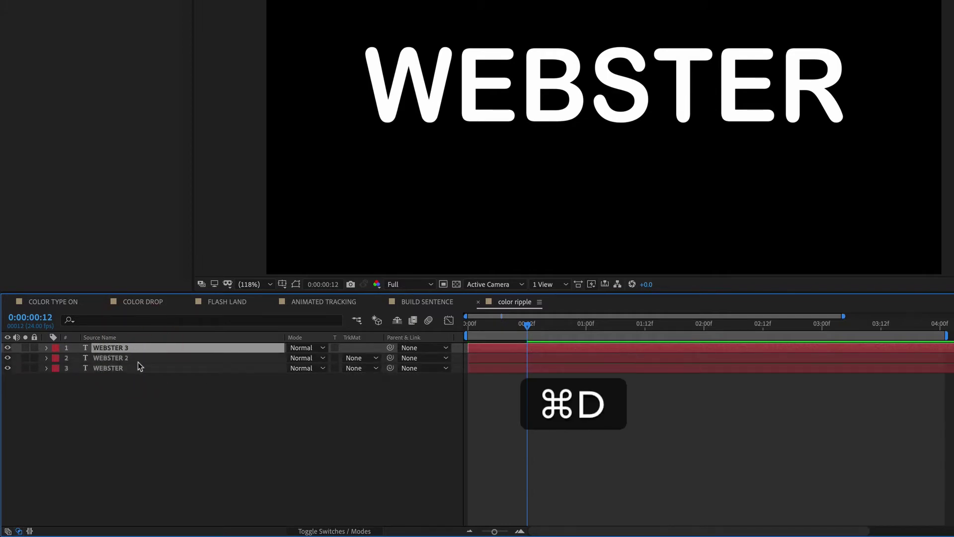
Rename the original WEBSTER layer "WEBSTER white" and order the stack as WEBSTER white, WEBSTER 2, WEBSTER 3
click(140, 357)
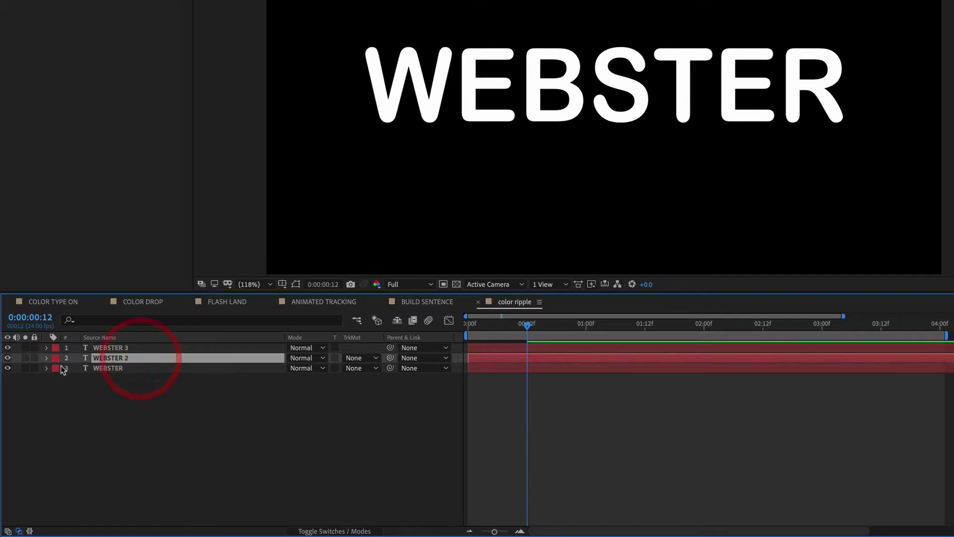
click(103, 369)
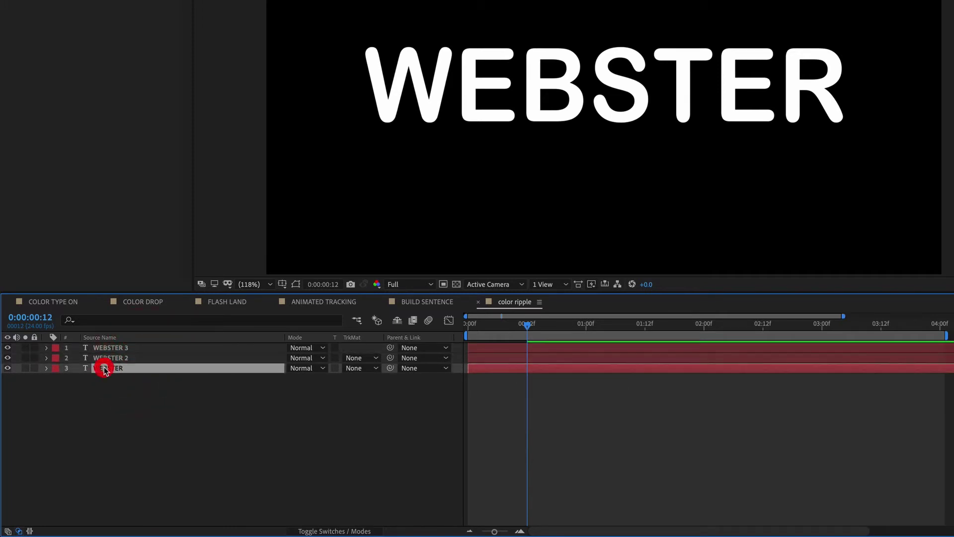
click(105, 370)
click(106, 370)
key(Return)
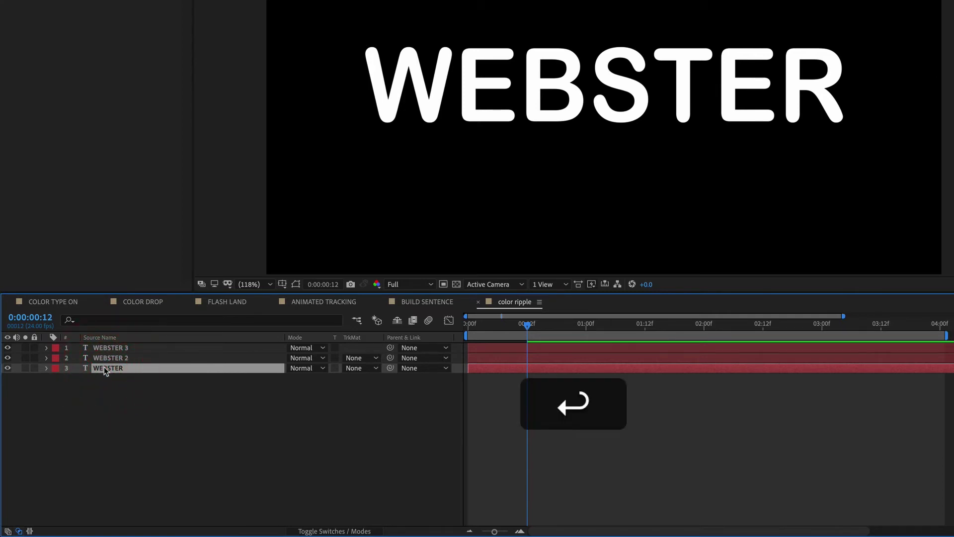
click(150, 368)
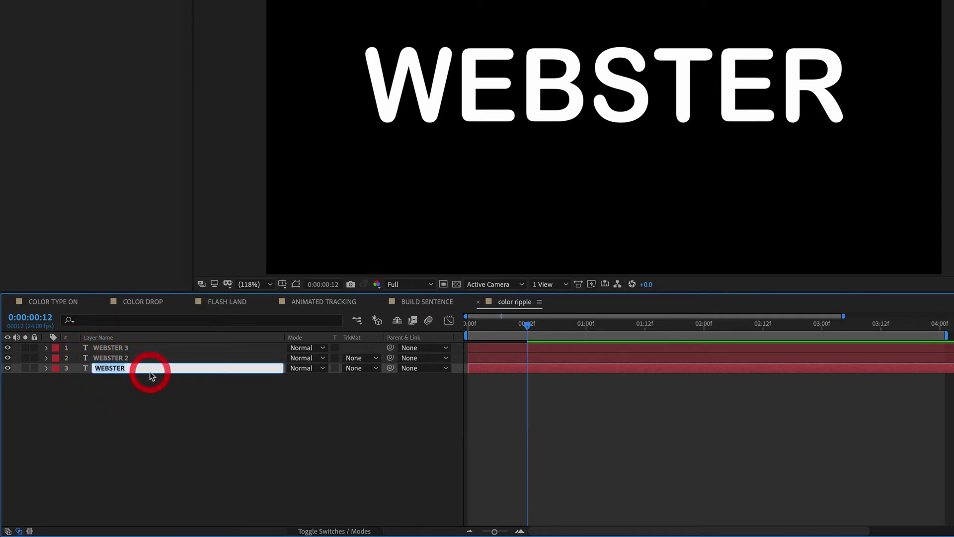
click(150, 367)
text(white)
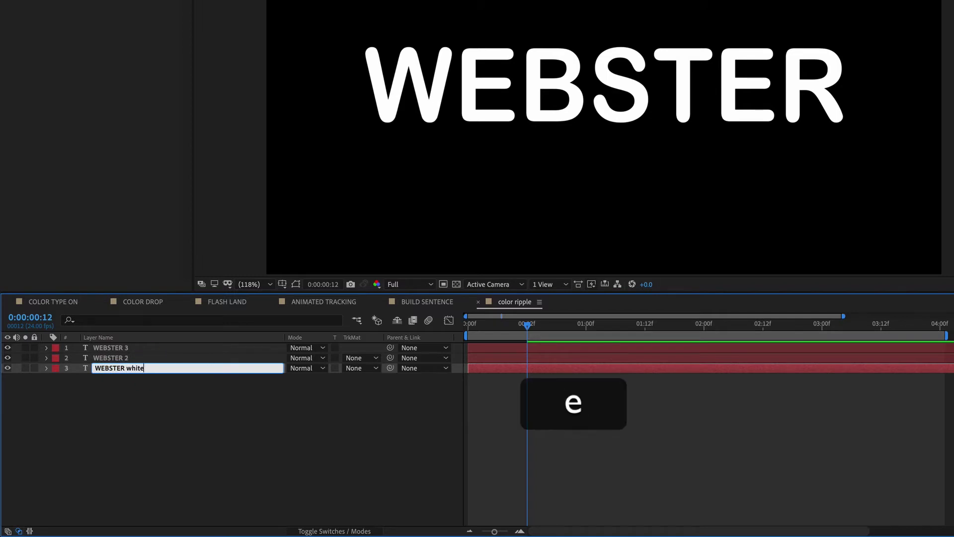
key(Return)
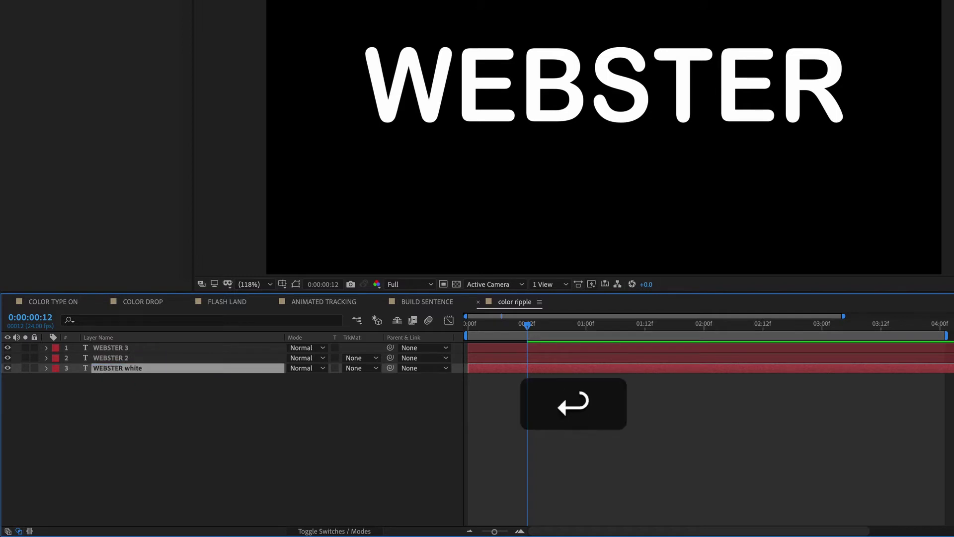
drag(108, 372, 162, 357)
Rename the WEBSTER 2 layer "WEBSTER light blue"
click(124, 360)
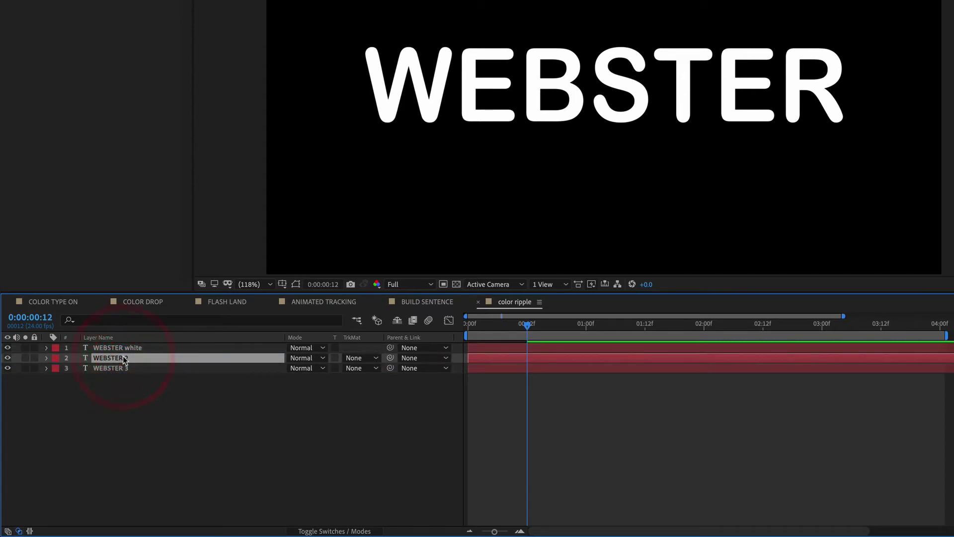
key(Return)
click(137, 357)
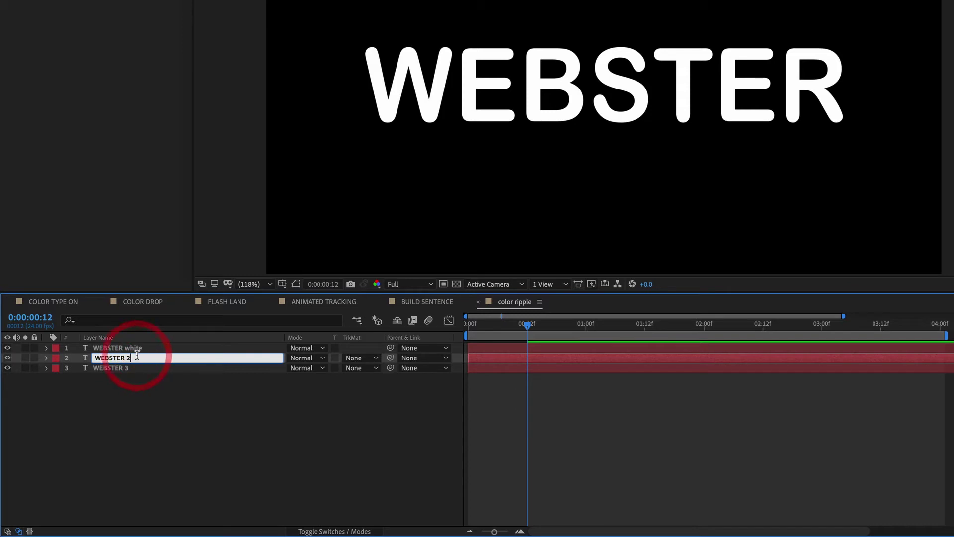
key(BackSpace)
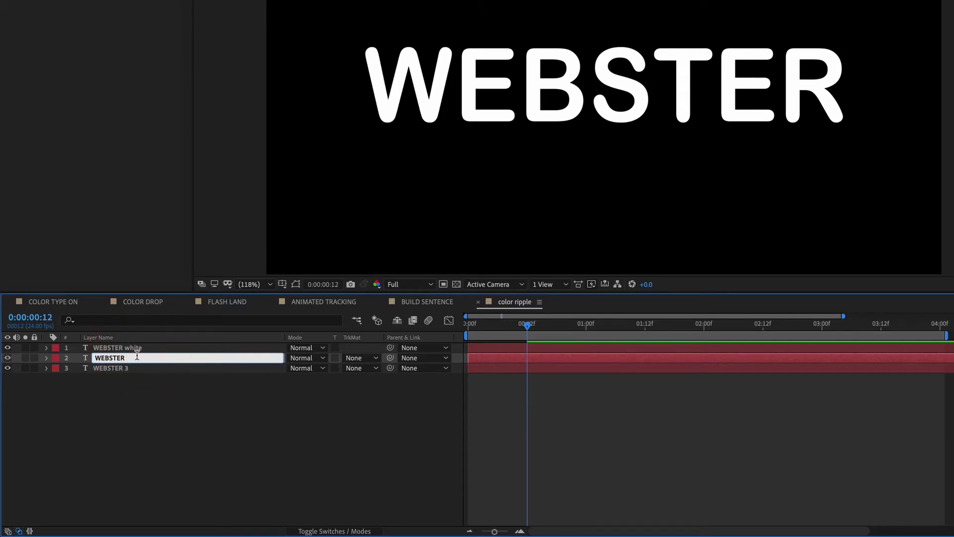
text(i)
key(BackSpace)
text(light)
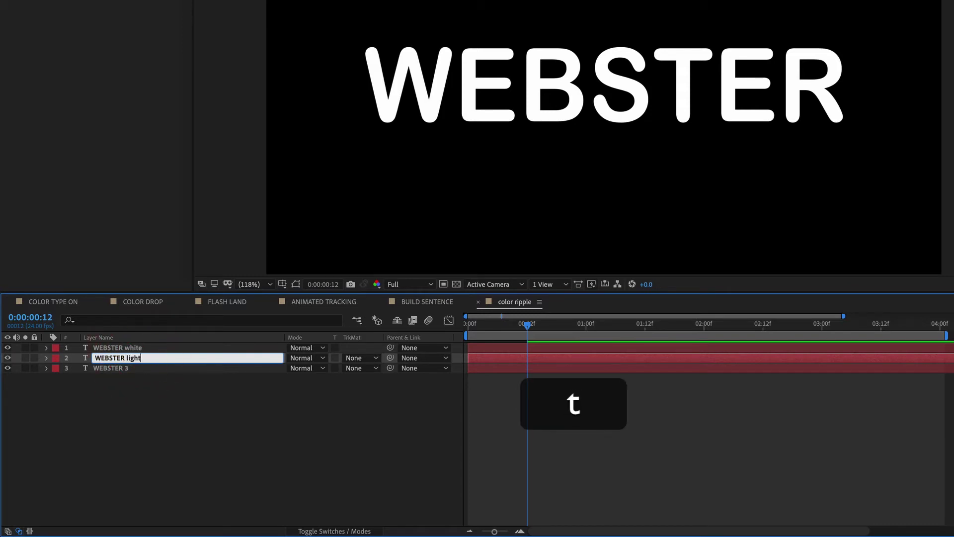
text( blue)
key(Return)
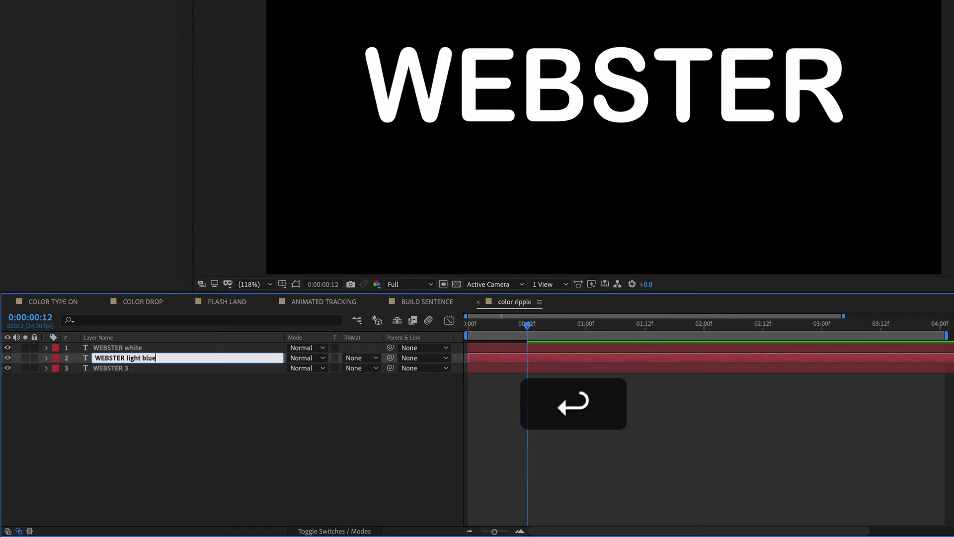
Rename the WEBSTER 3 layer "WEBSTER purple"
click(126, 368)
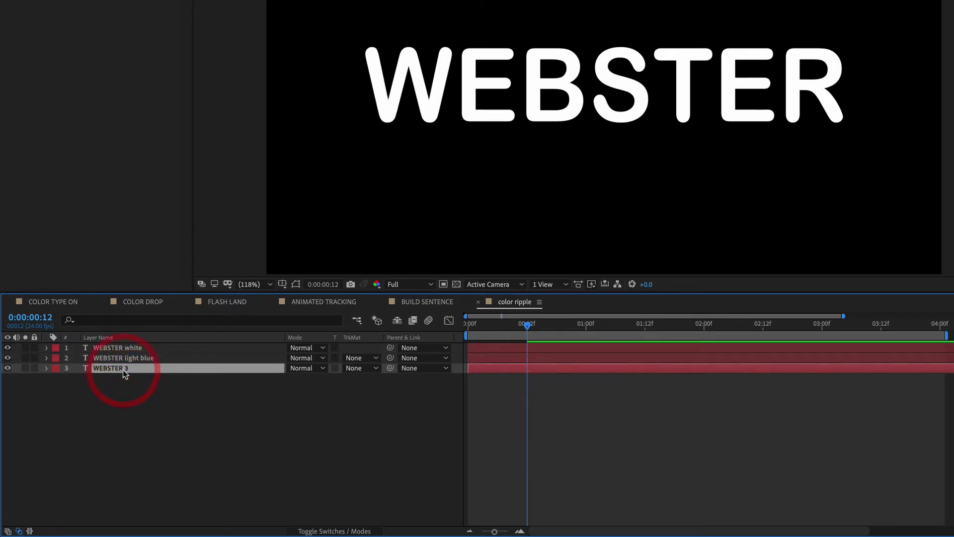
key(Return)
click(145, 367)
key(BackSpace)
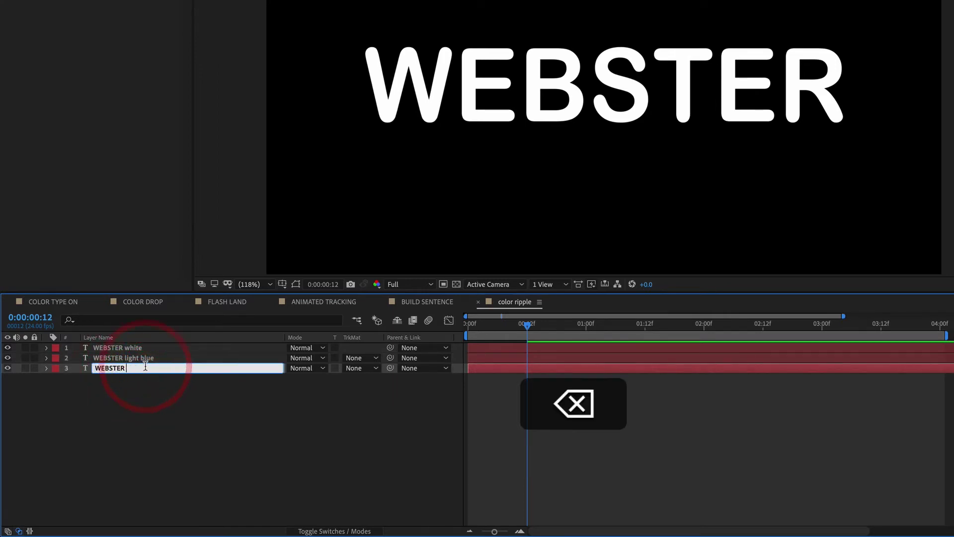
text(dar)
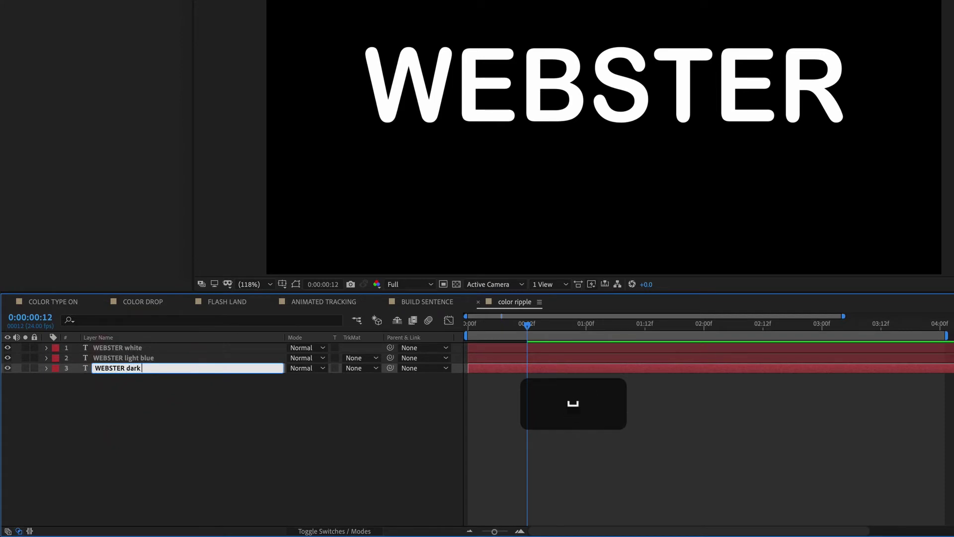
key(BackSpace)
key(BackSpace)
text(purple)
key(Return)
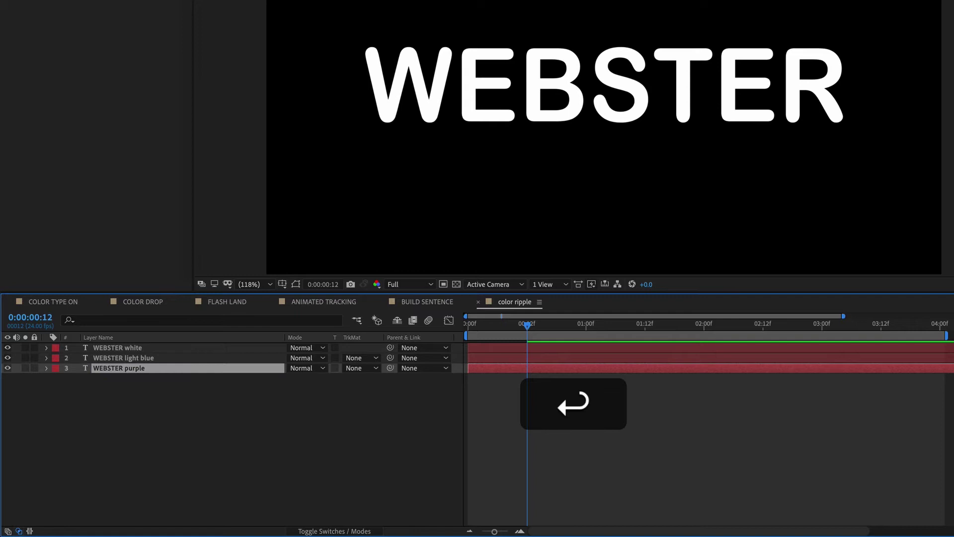
Hide the WEBSTER white layer in the composition
click(142, 357)
click(143, 347)
click(9, 349)
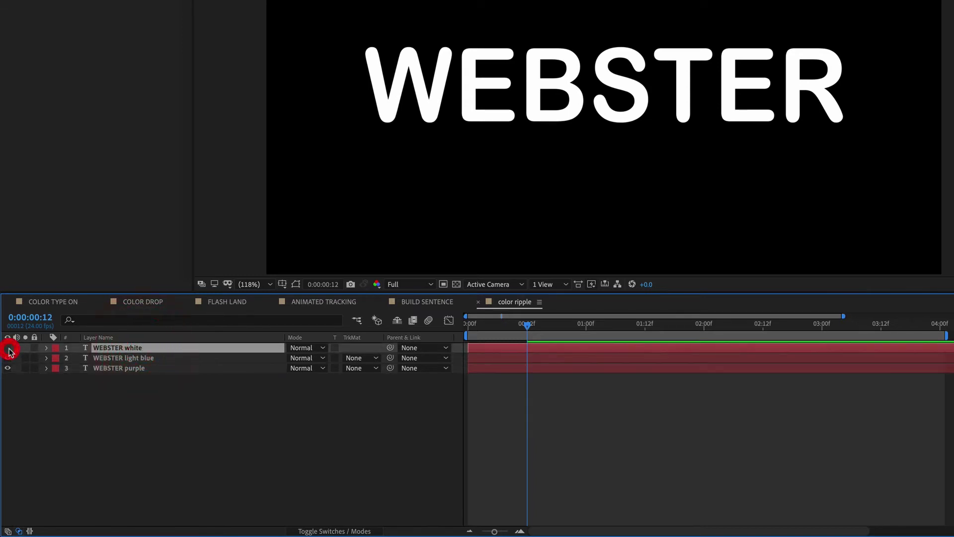
Set the fill color of all text on the WEBSTER light blue layer to light blue 00C3FF and preview the animation
click(149, 358)
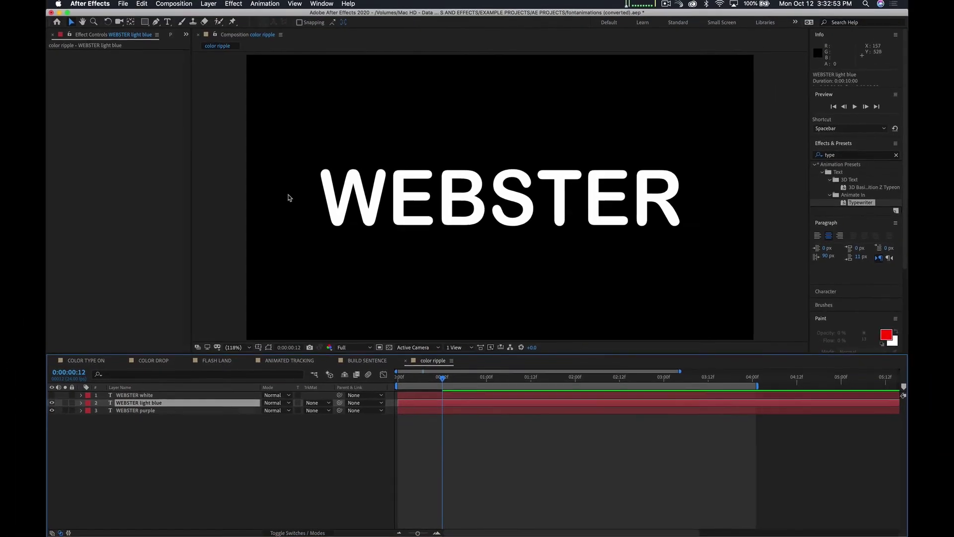
click(167, 24)
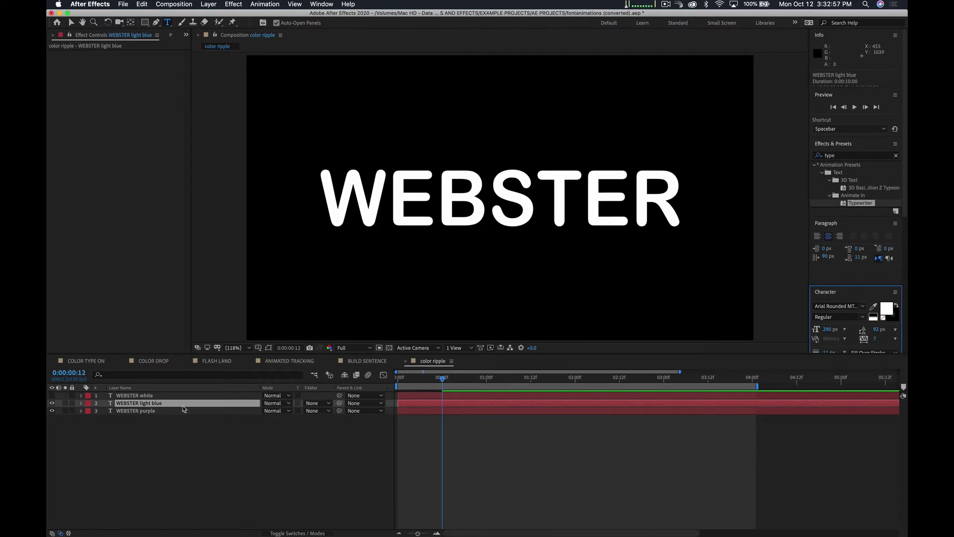
click(495, 208)
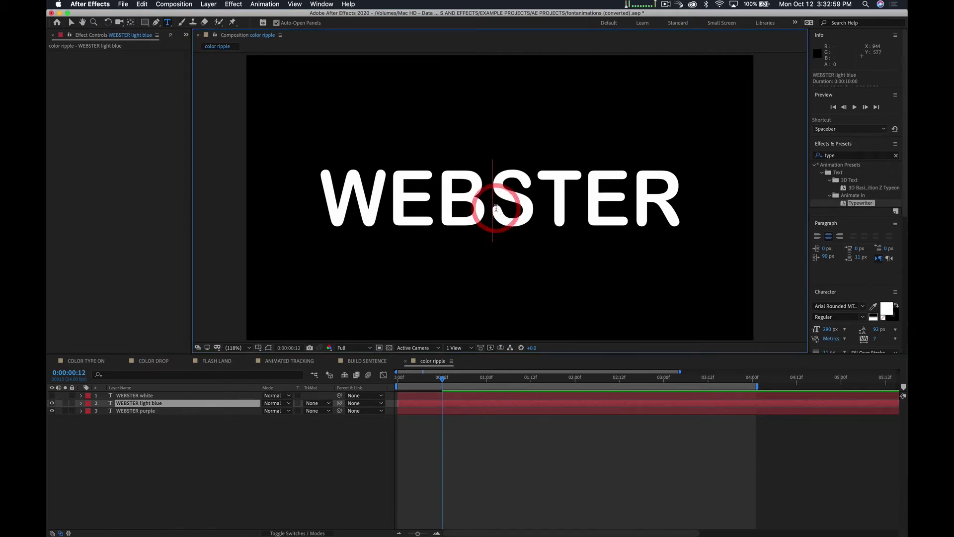
key(super+a)
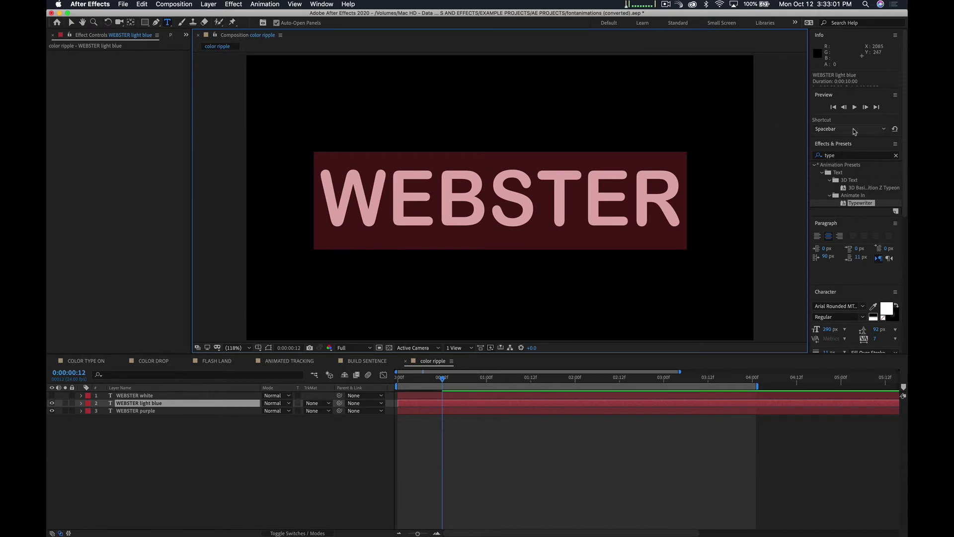
click(841, 292)
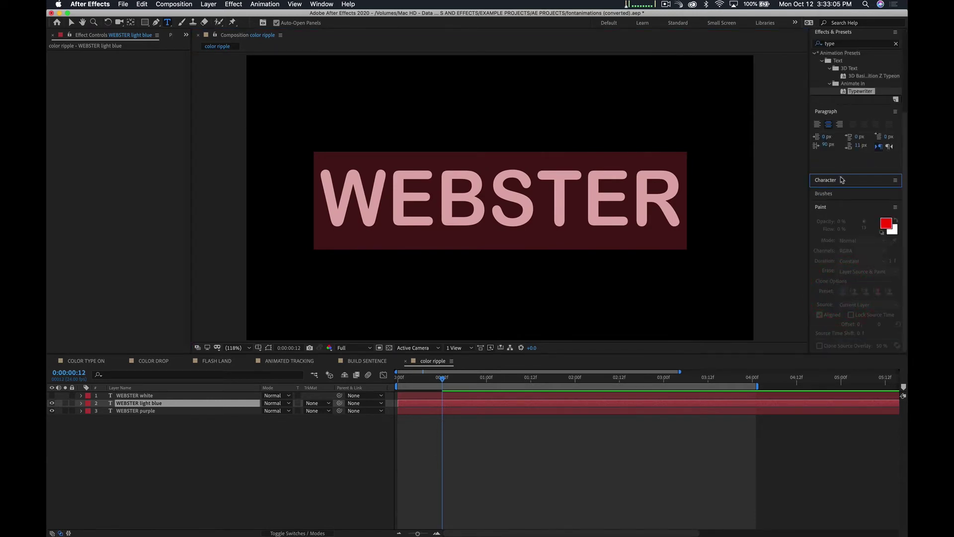
click(842, 180)
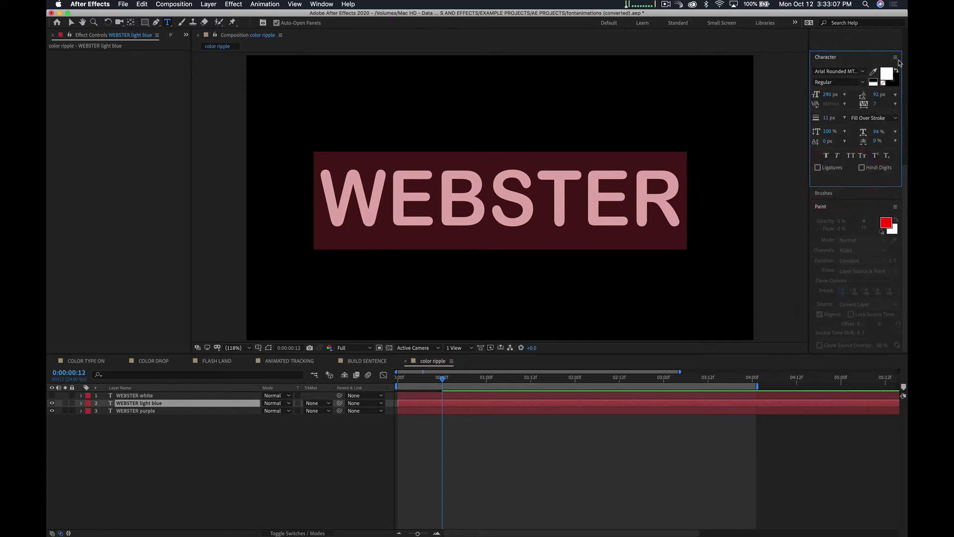
click(886, 75)
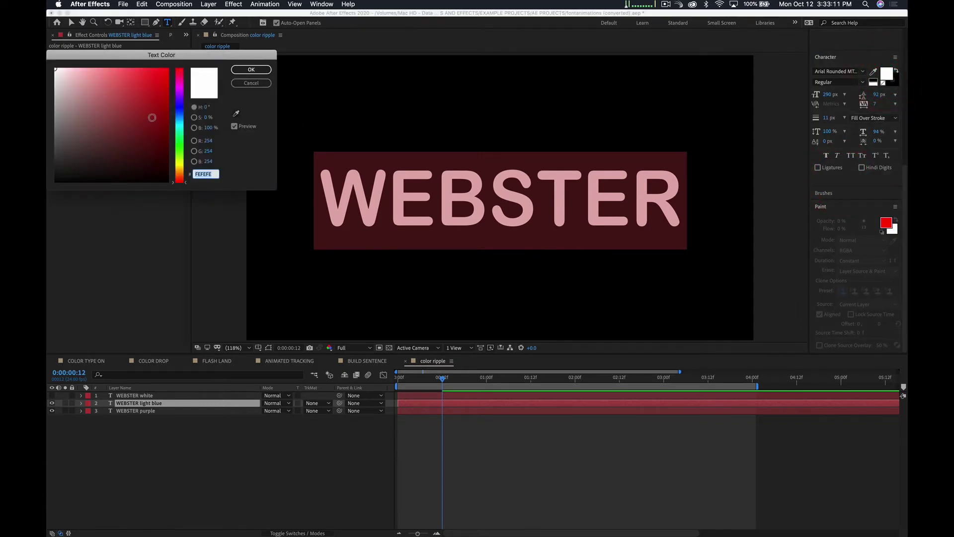
drag(177, 125, 176, 121)
click(168, 68)
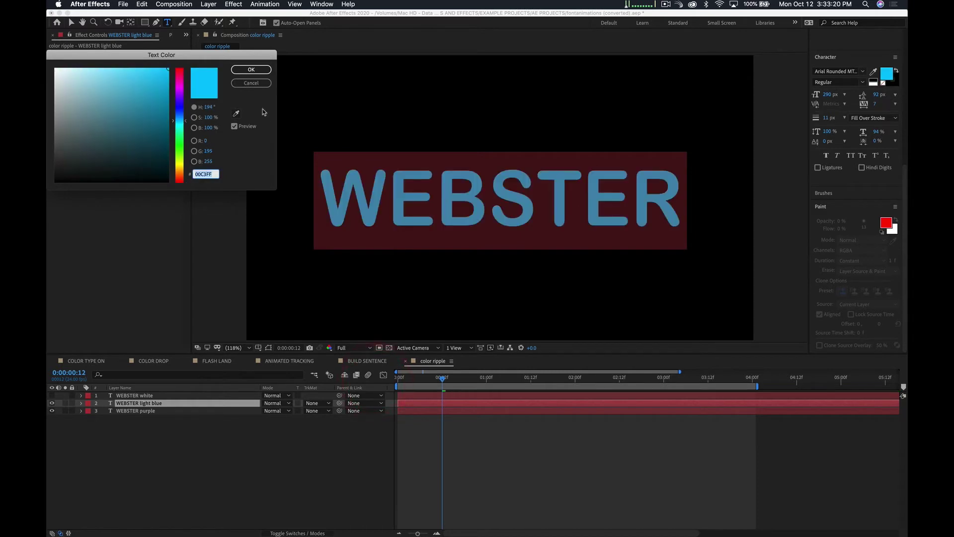
click(251, 70)
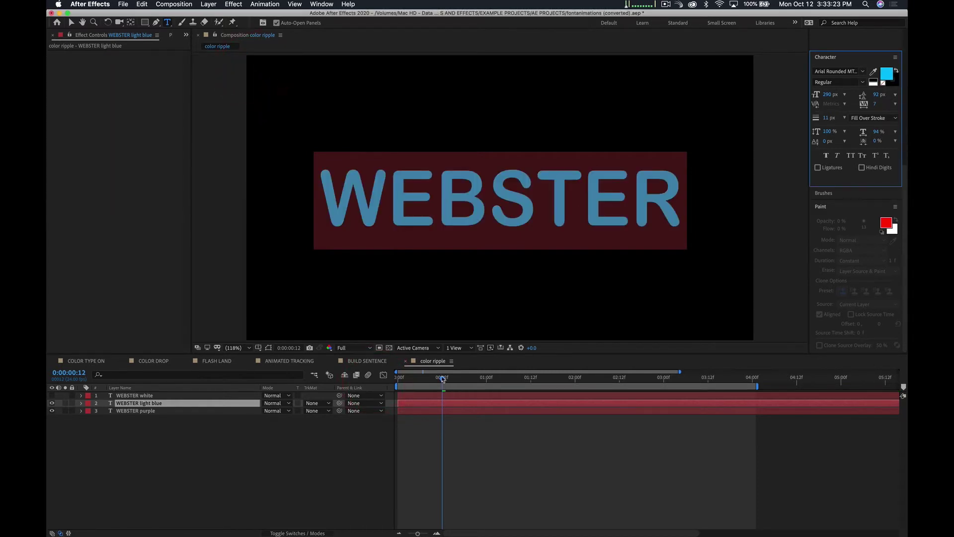
key(space)
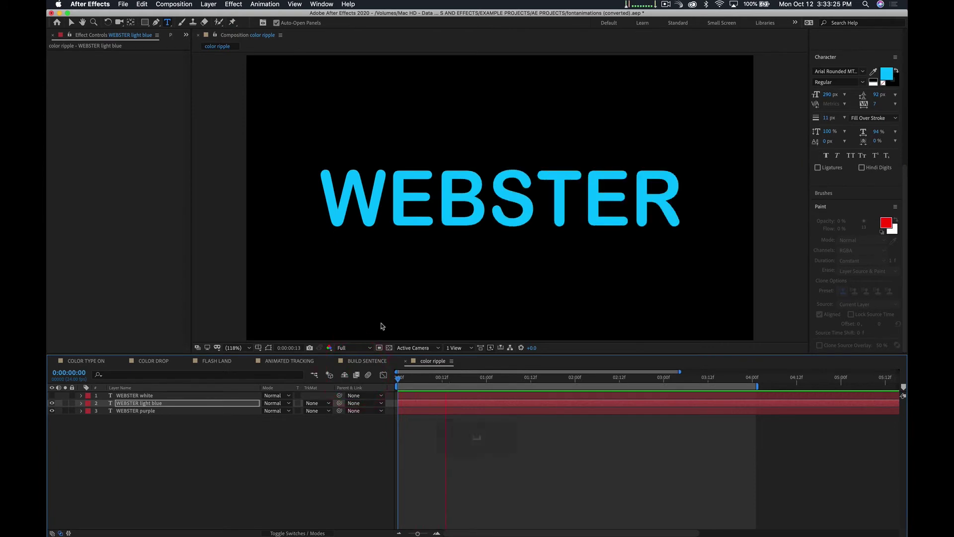
key(space)
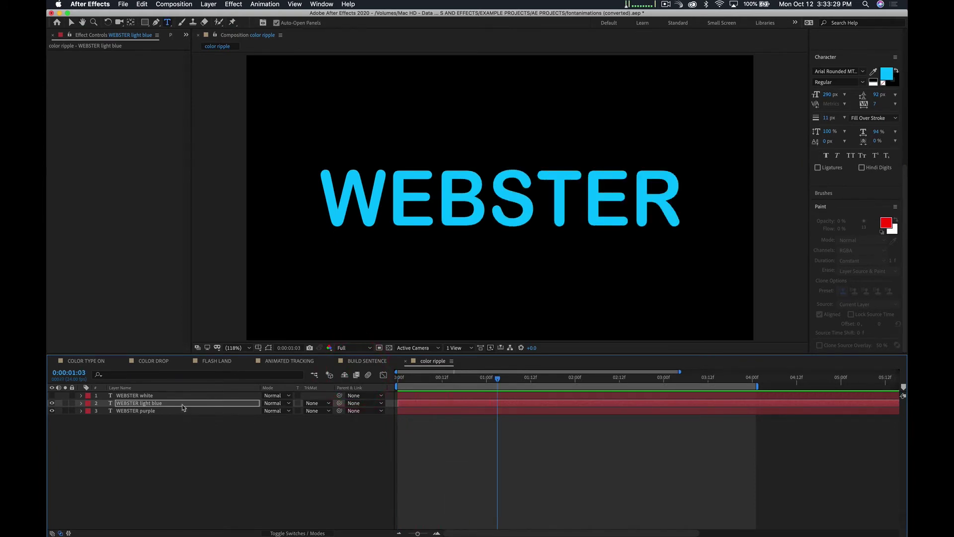
Move the WEBSTER light blue layer below WEBSTER purple and set the purple layer's text fill to 7B00FF
drag(183, 406, 183, 416)
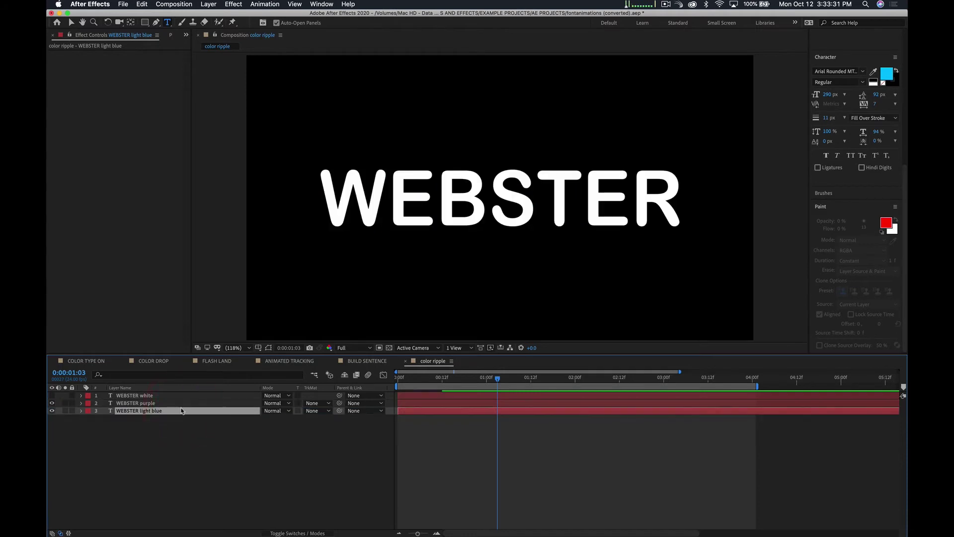
click(182, 404)
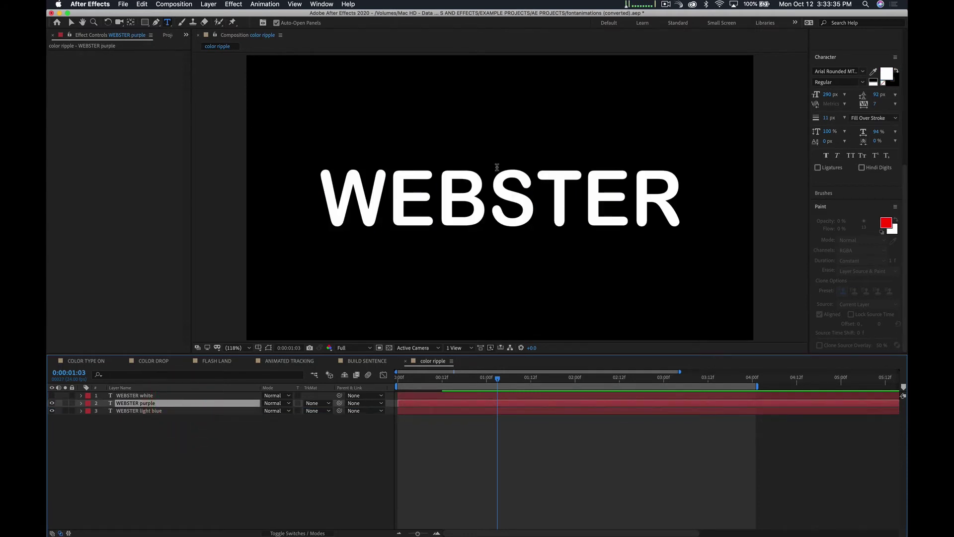
double_click(504, 196)
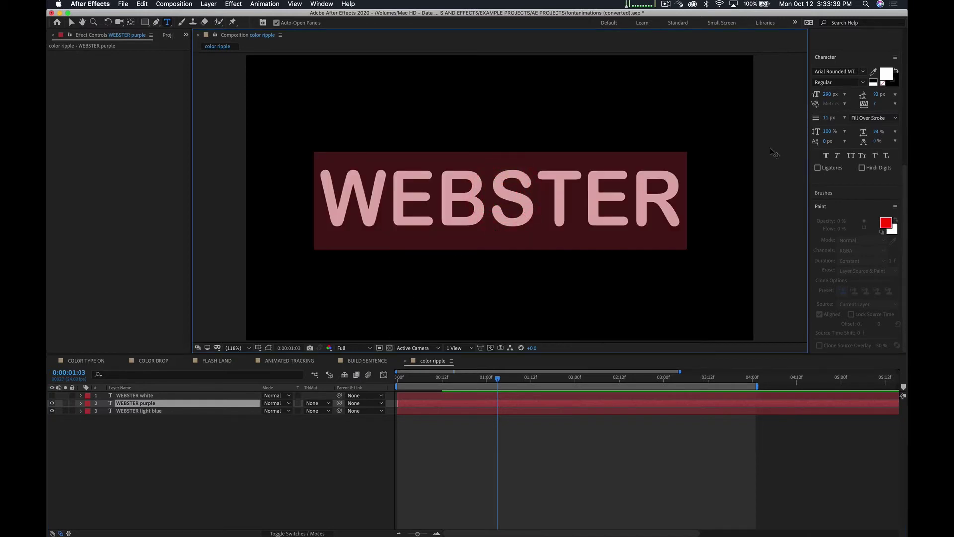
click(887, 75)
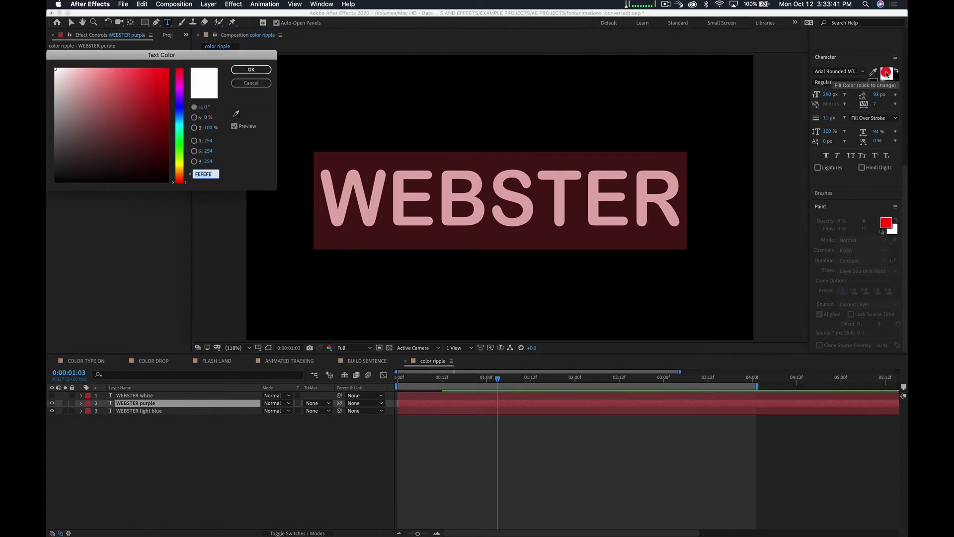
drag(180, 125, 168, 62)
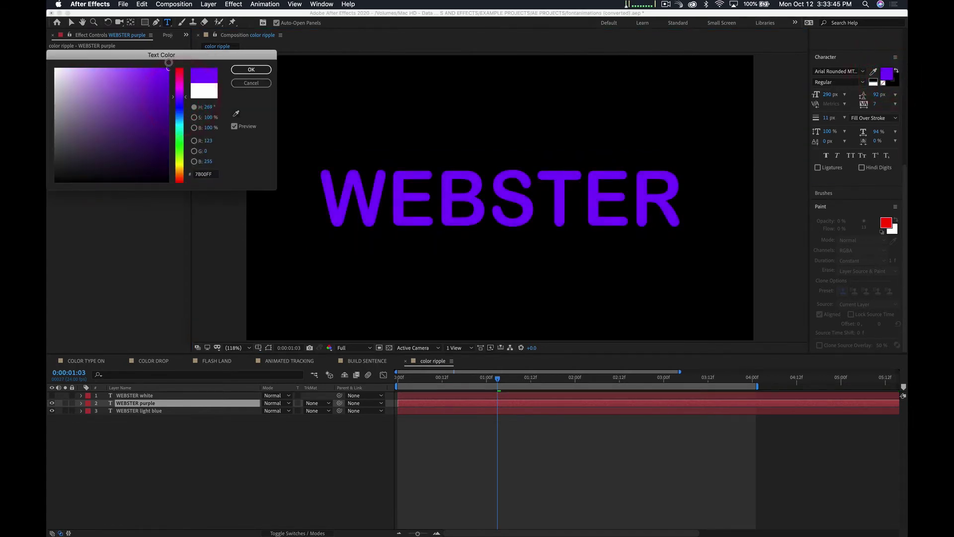
click(259, 70)
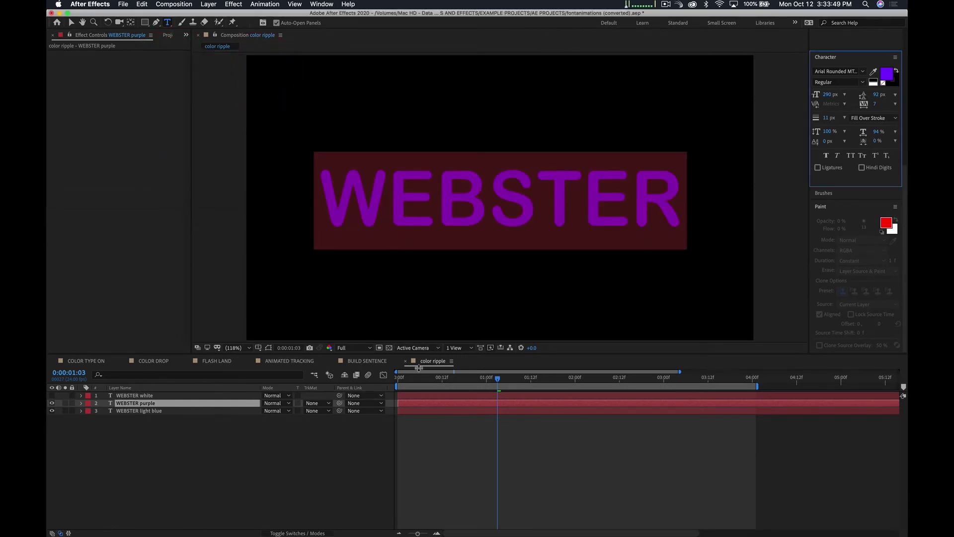
click(335, 466)
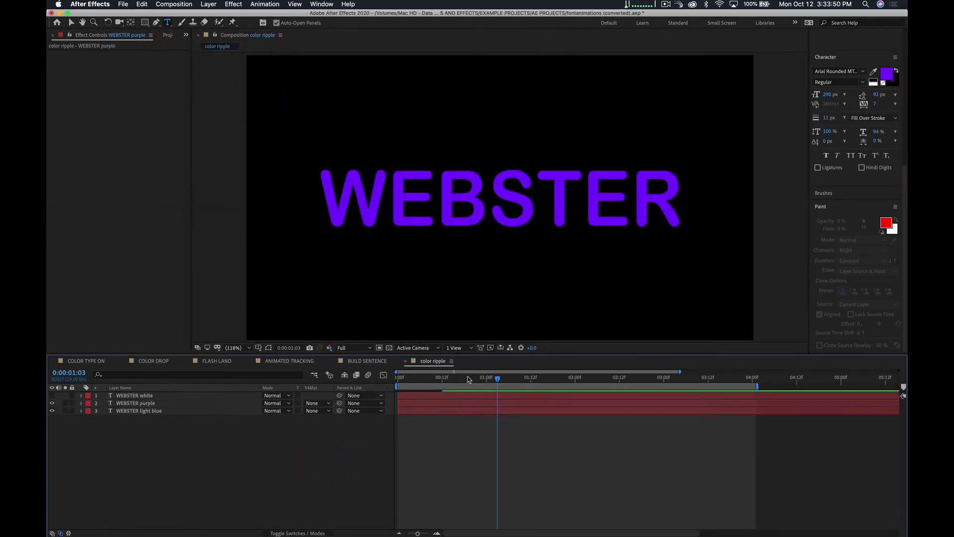
key(space)
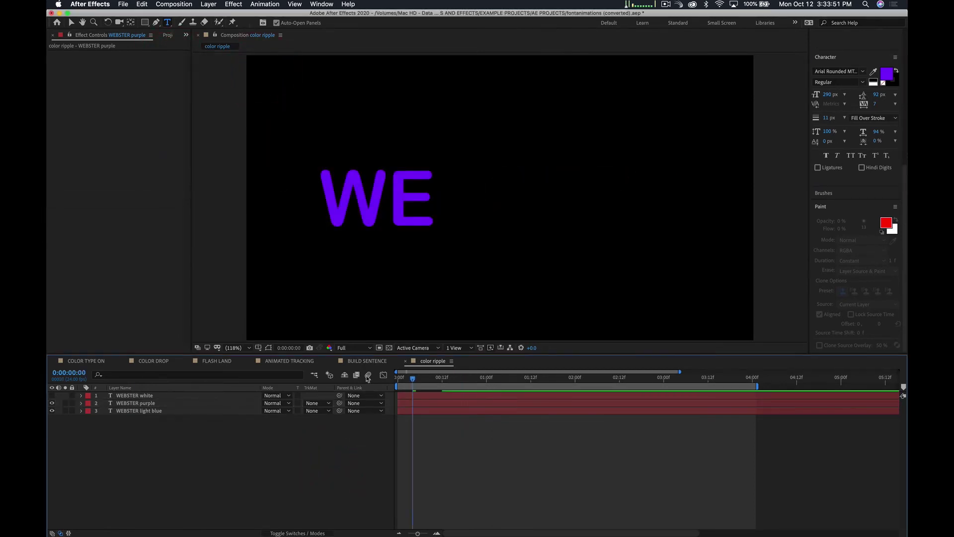
click(358, 376)
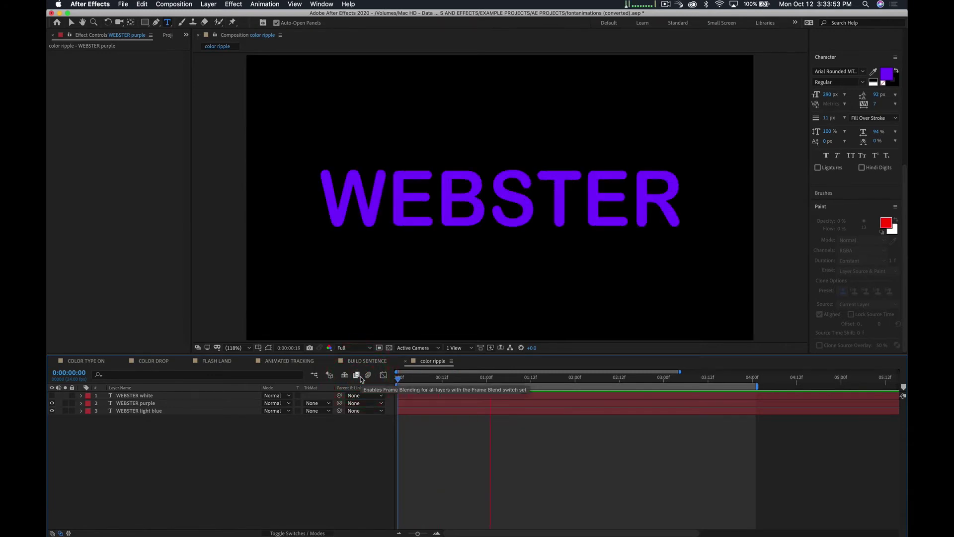
Stagger the layers in time, starting WEBSTER purple at about frame 4 and WEBSTER white at frame 8, and preview the result
click(224, 411)
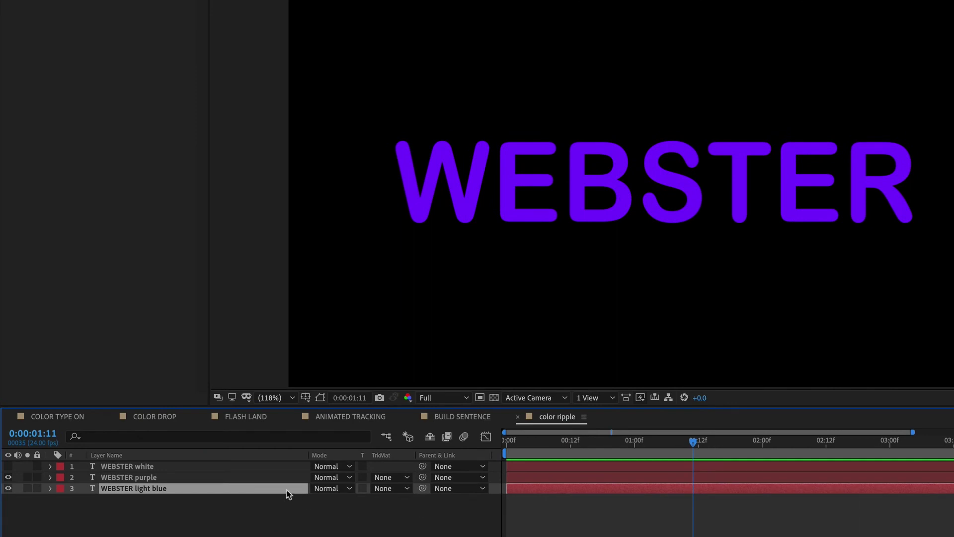
drag(532, 478, 601, 469)
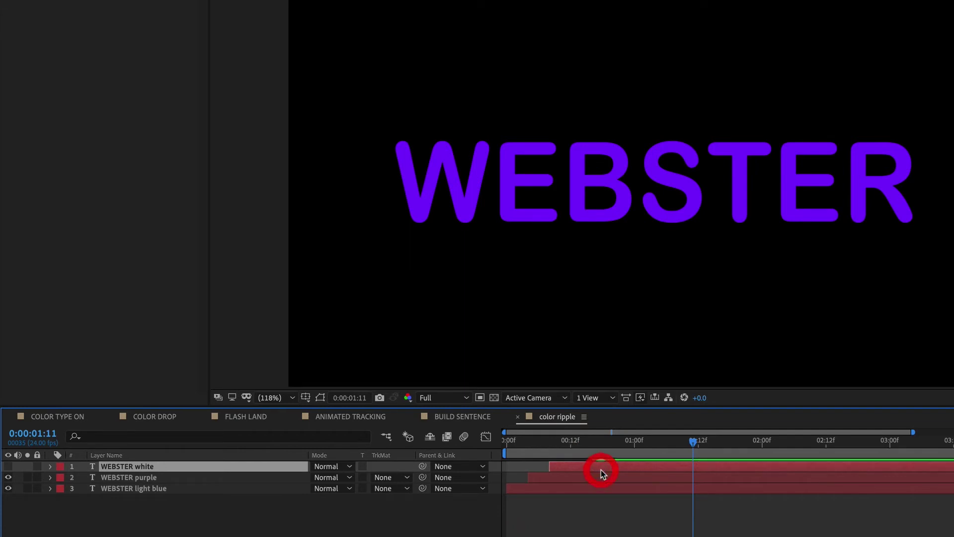
click(440, 435)
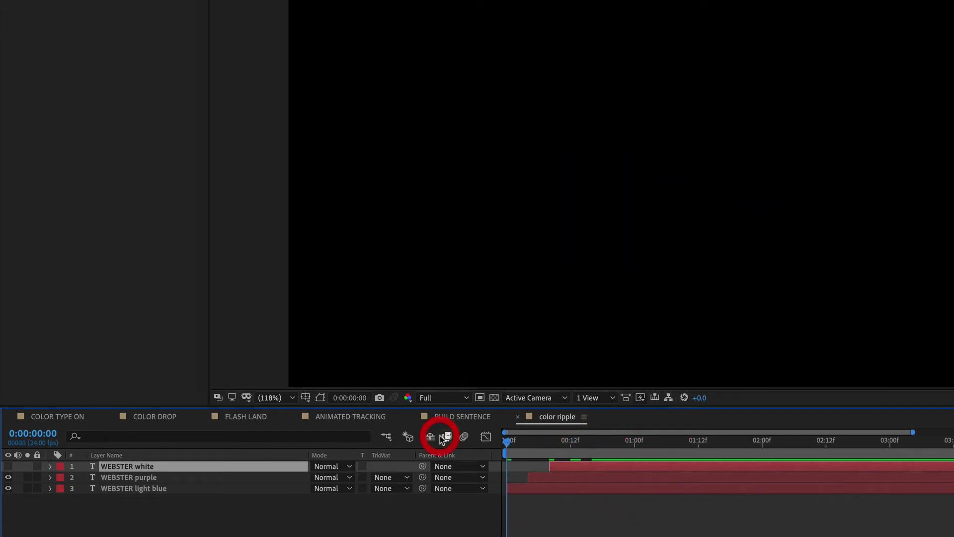
key(space)
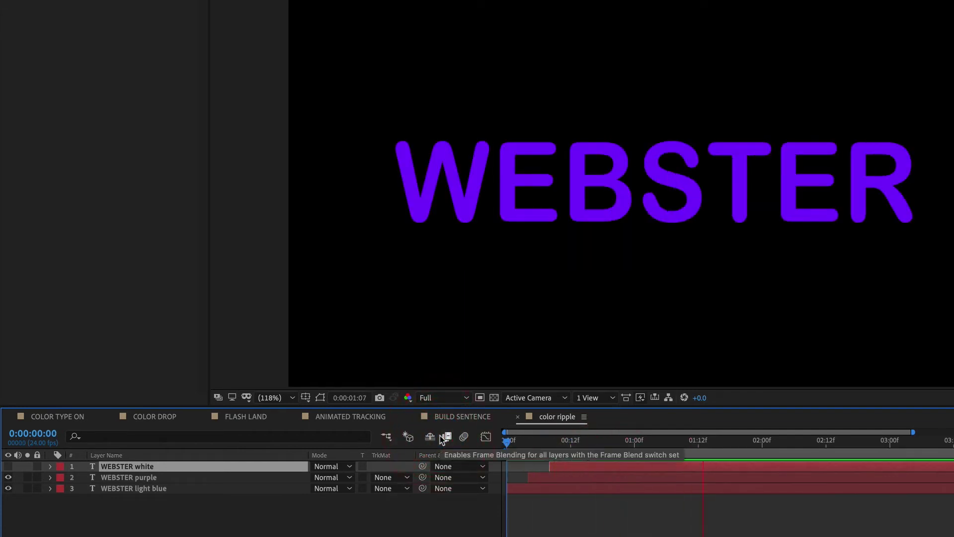
key(space)
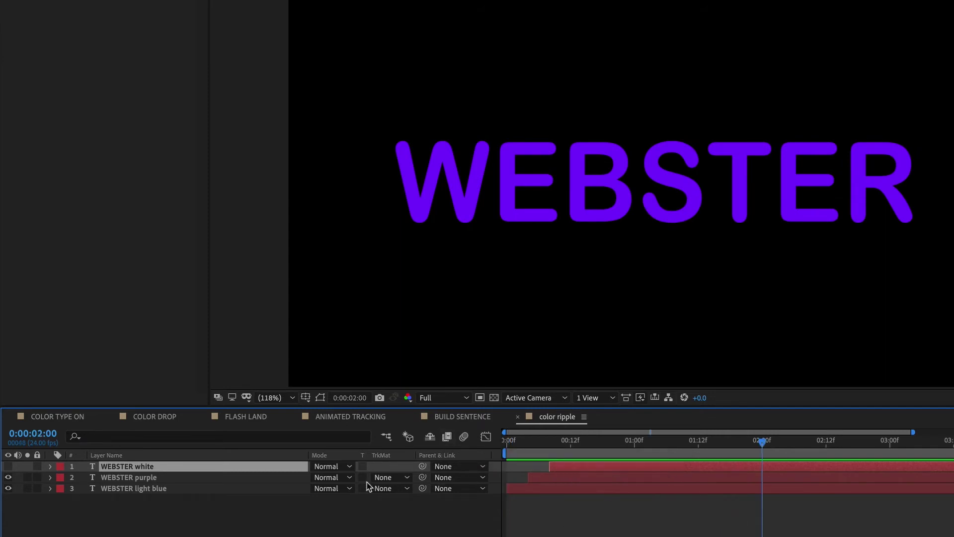
Make the WEBSTER white layer visible again and preview the three-color ripple from the beginning
click(9, 467)
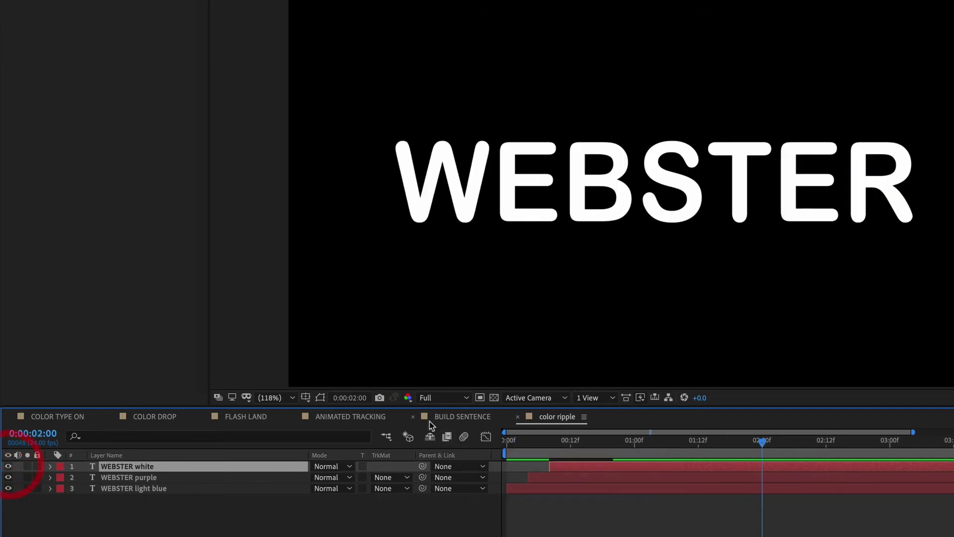
drag(535, 439, 422, 451)
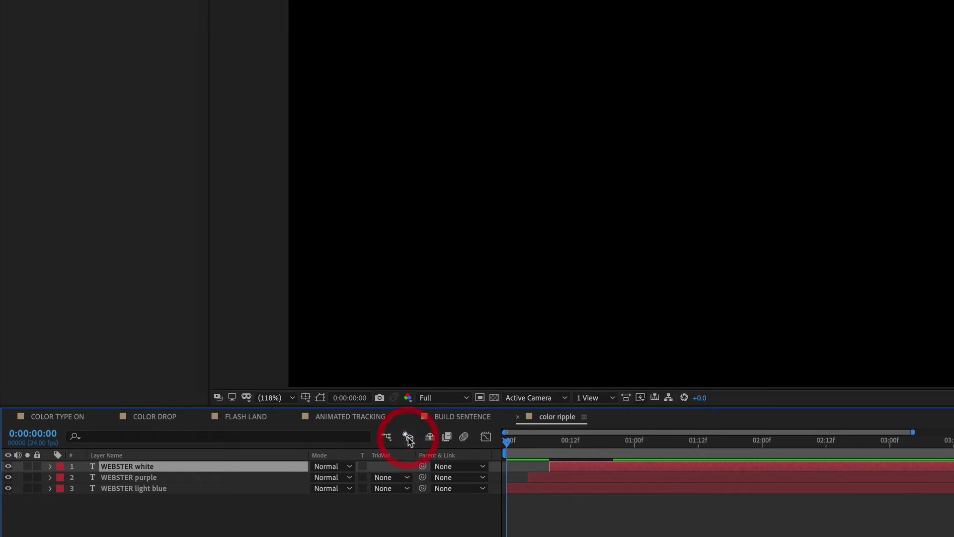
key(space)
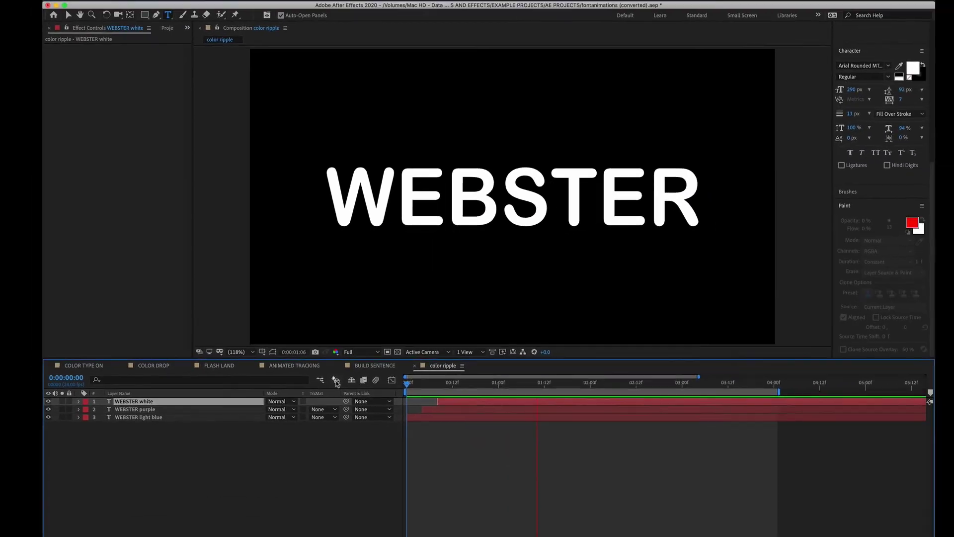
key(space)
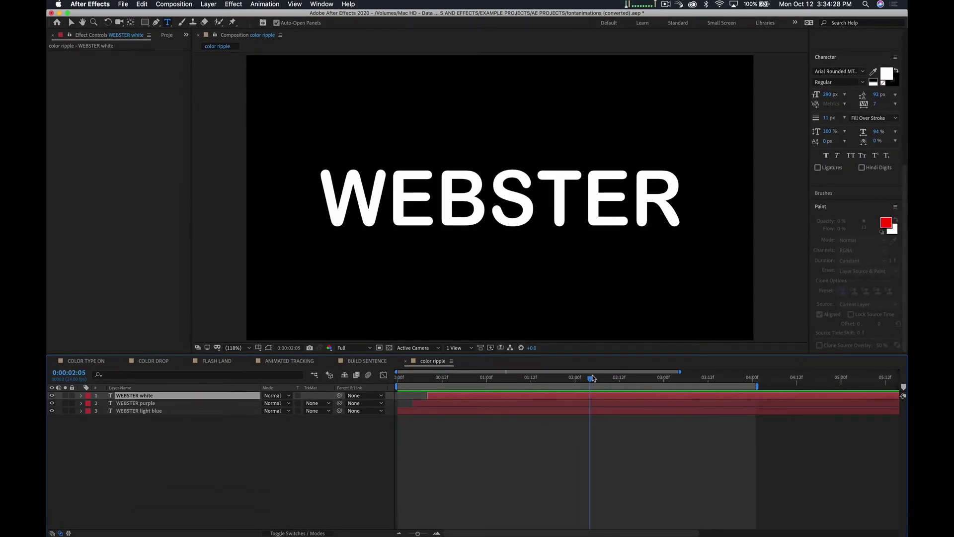
End the composition's work area at 0:00:02:00 and preview the shortened loop
mouse_move(591, 379)
mouse_down()
mouse_move(619, 379)
mouse_move(575, 380)
mouse_up()
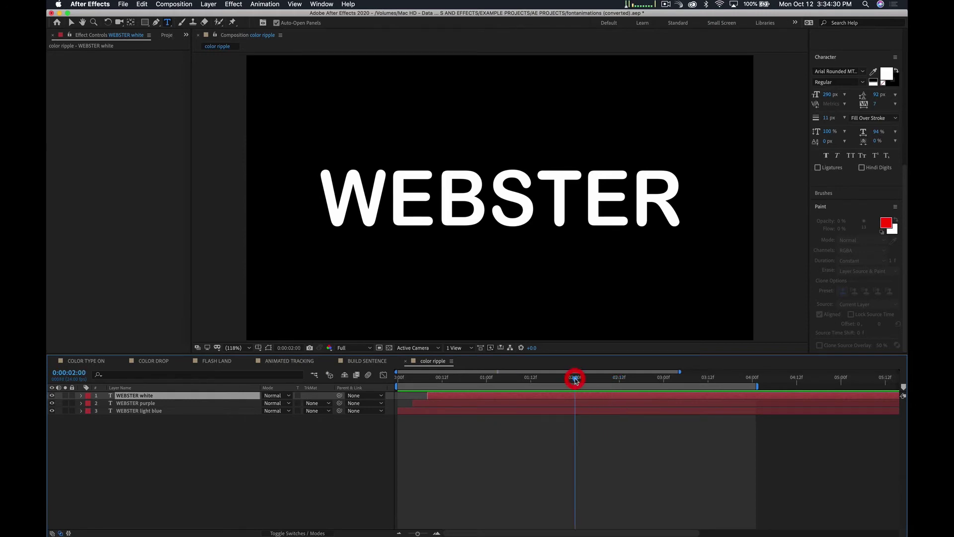
key(n)
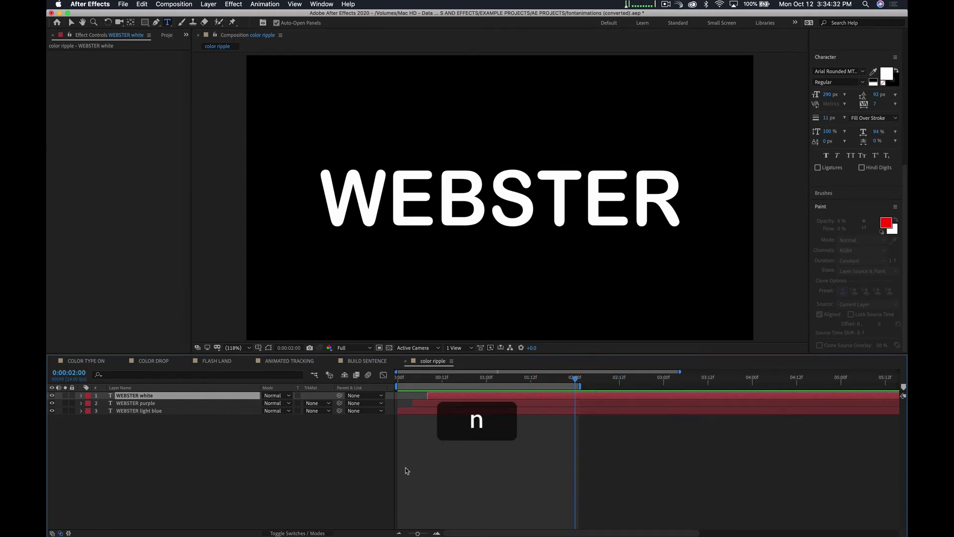
key(space)
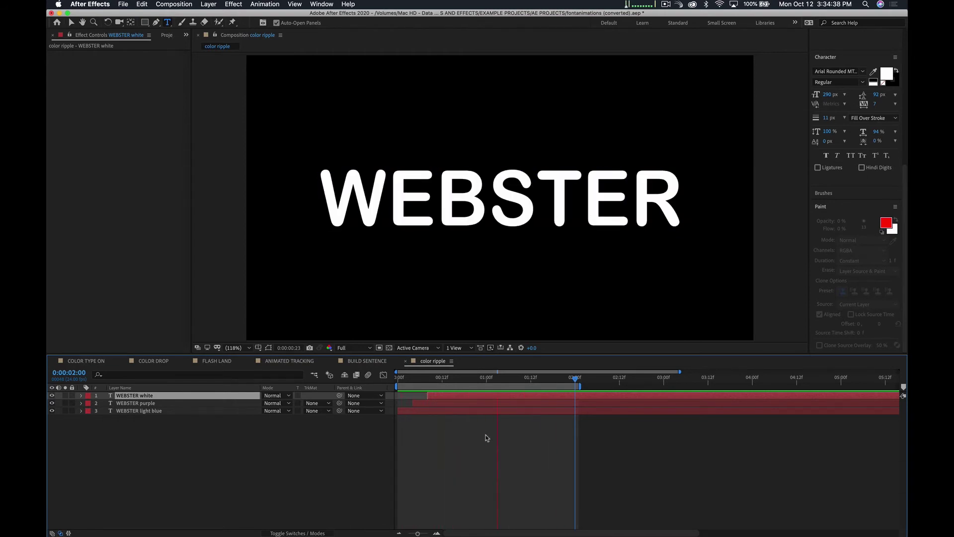
key(space)
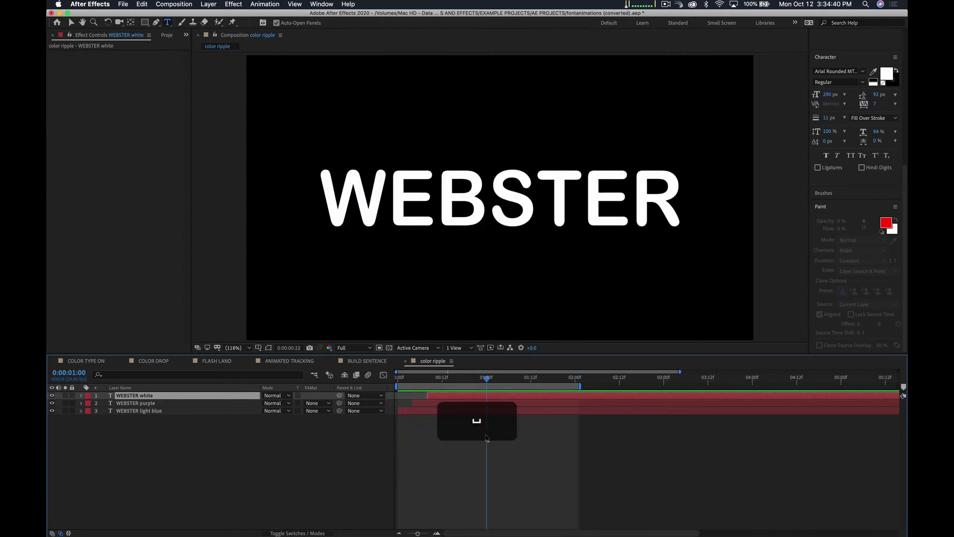
Scrub back through the ripple to 0:00:00:08 to examine how the letter colors follow one another
drag(489, 380, 431, 383)
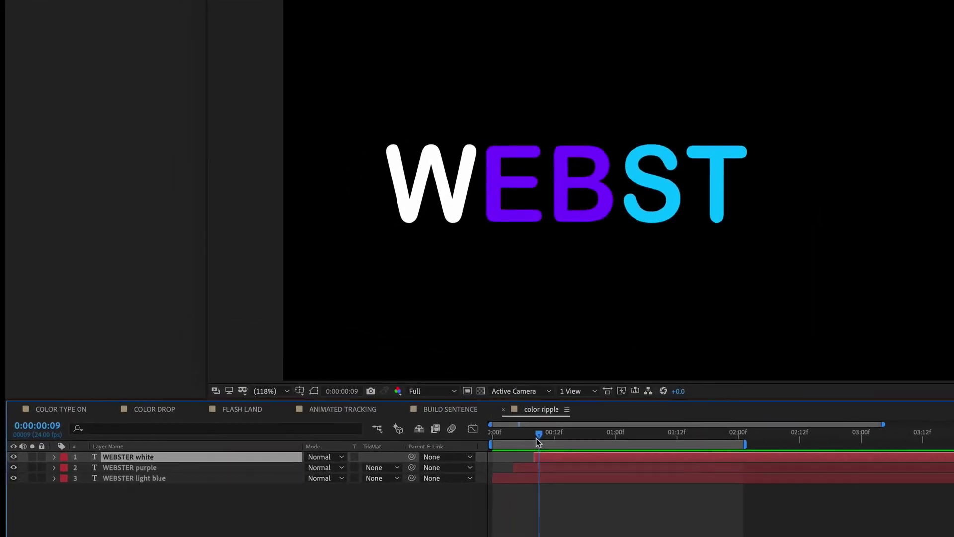
drag(538, 440, 534, 442)
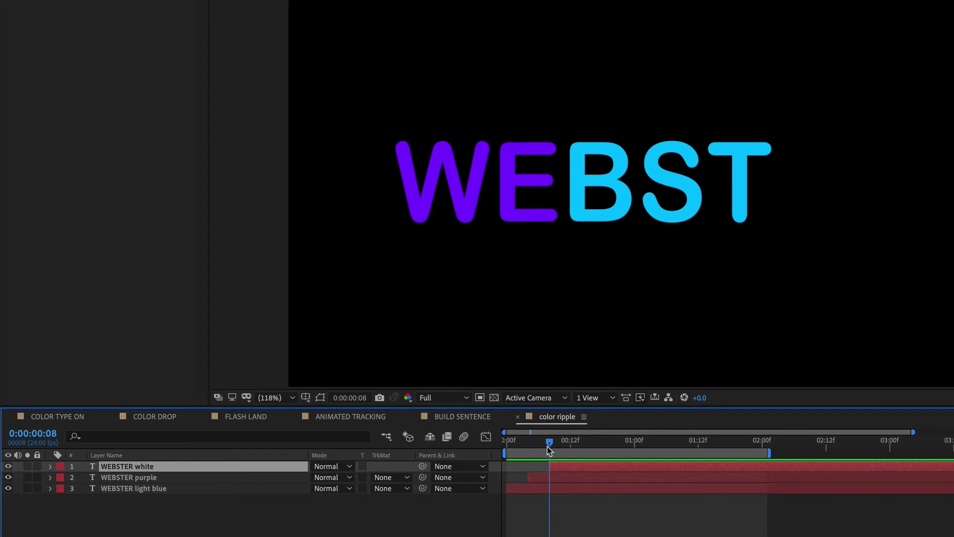
Tighten the layer stagger so WEBSTER purple starts at about frame 3 and WEBSTER white at about frame 6
click(548, 445)
drag(570, 468, 564, 470)
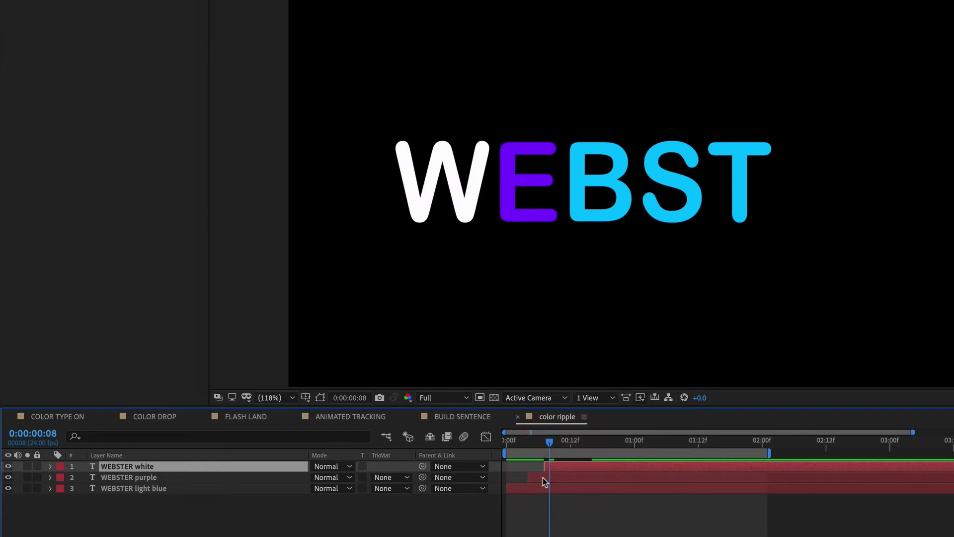
drag(536, 438, 534, 441)
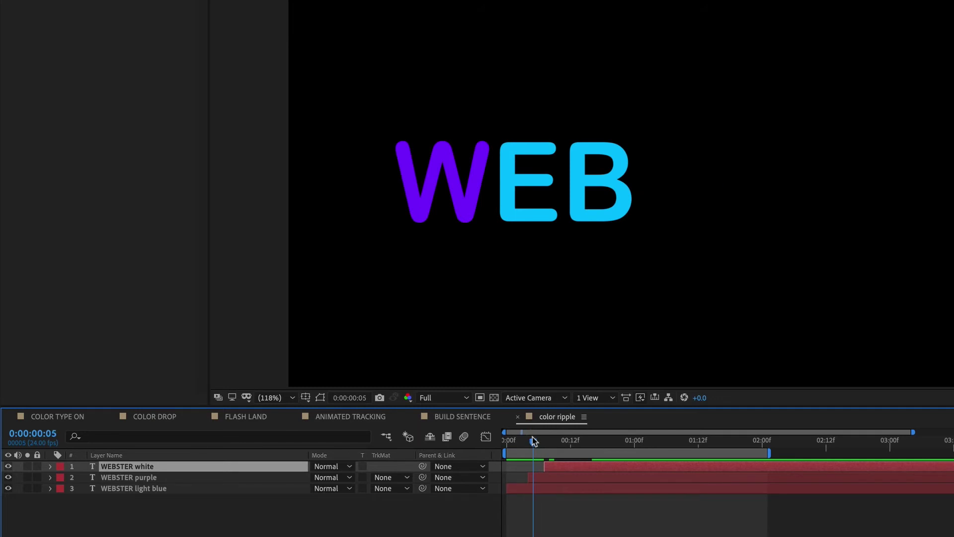
drag(540, 479, 451, 443)
click(543, 476)
Preview the tightened color ripple from 0:00:00:00 and replay it to check the timing
key(space)
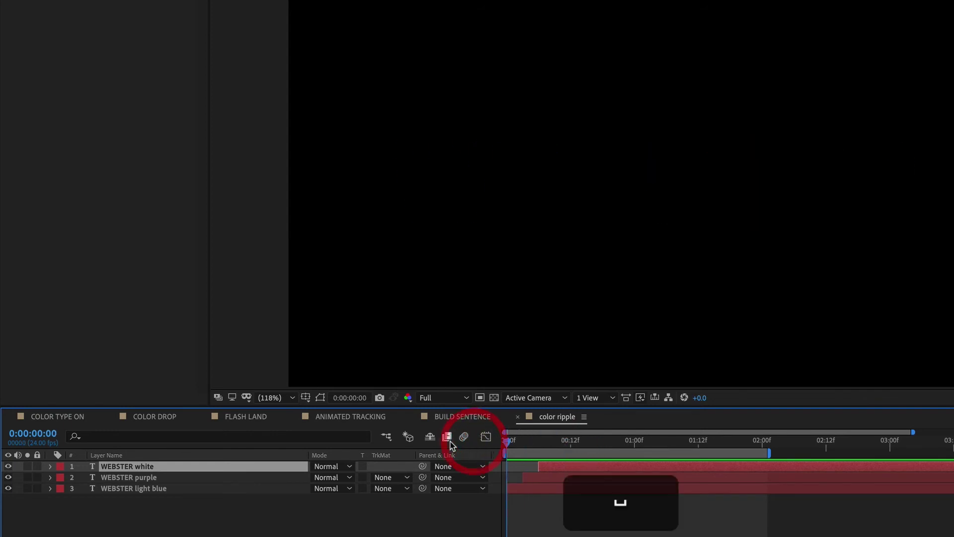
key(space)
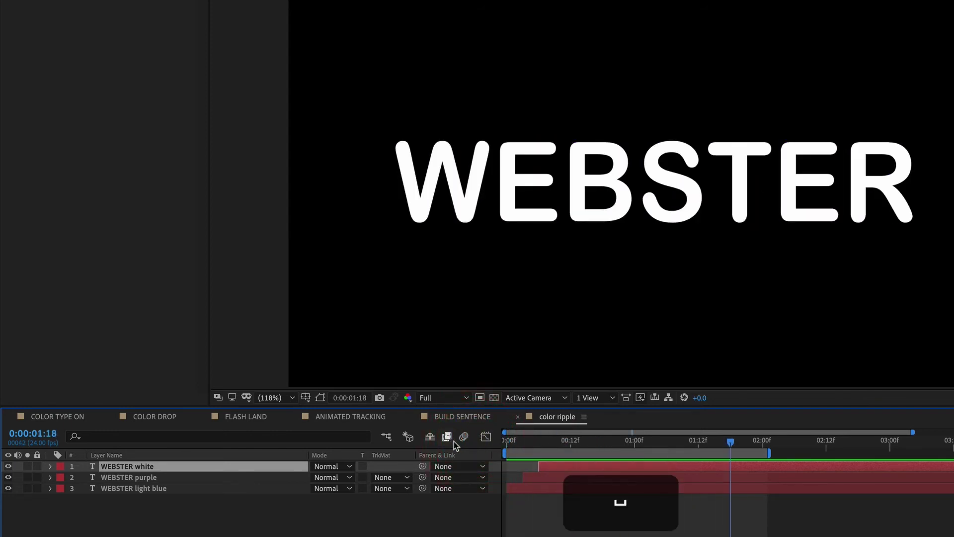
click(512, 442)
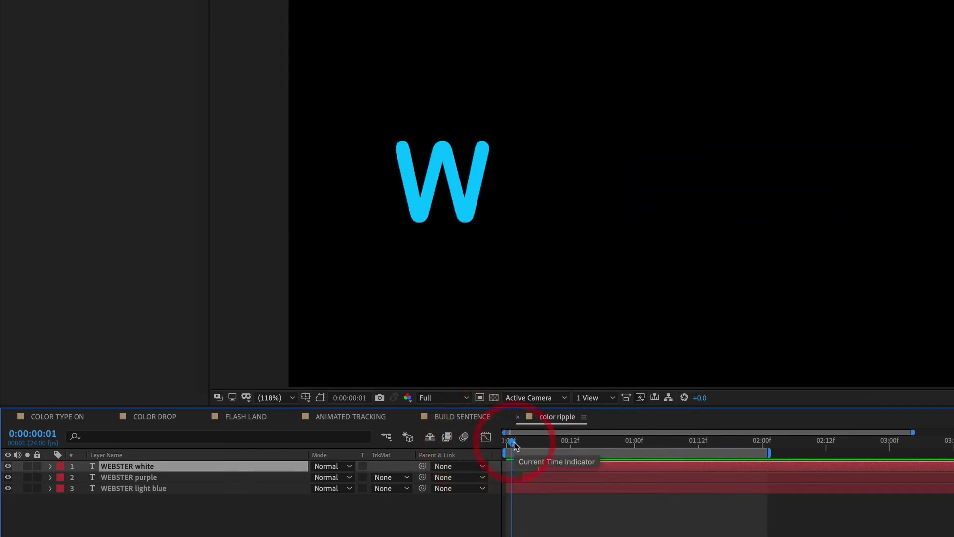
drag(513, 443, 495, 443)
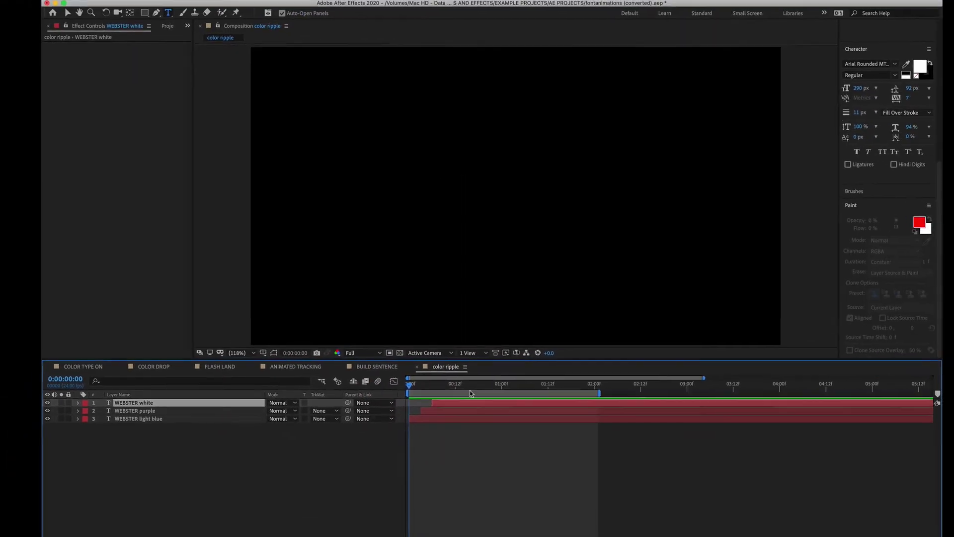
key(space)
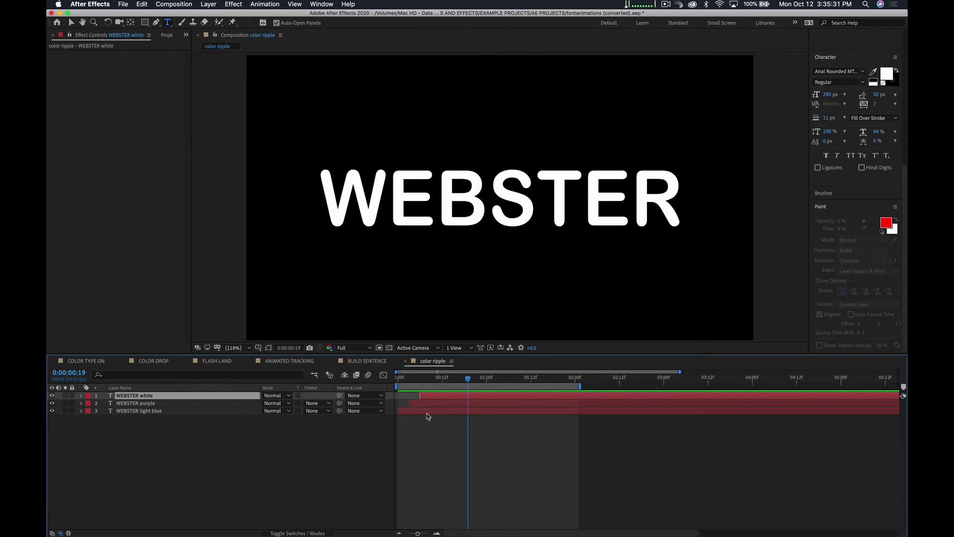
Deselect the layers and add a new Null Object to the color ripple composition
click(363, 442)
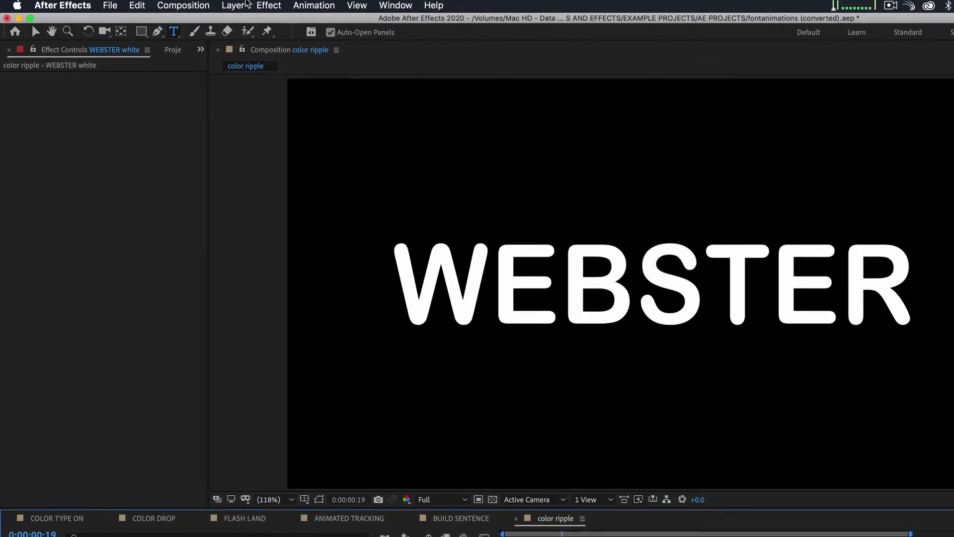
click(222, 5)
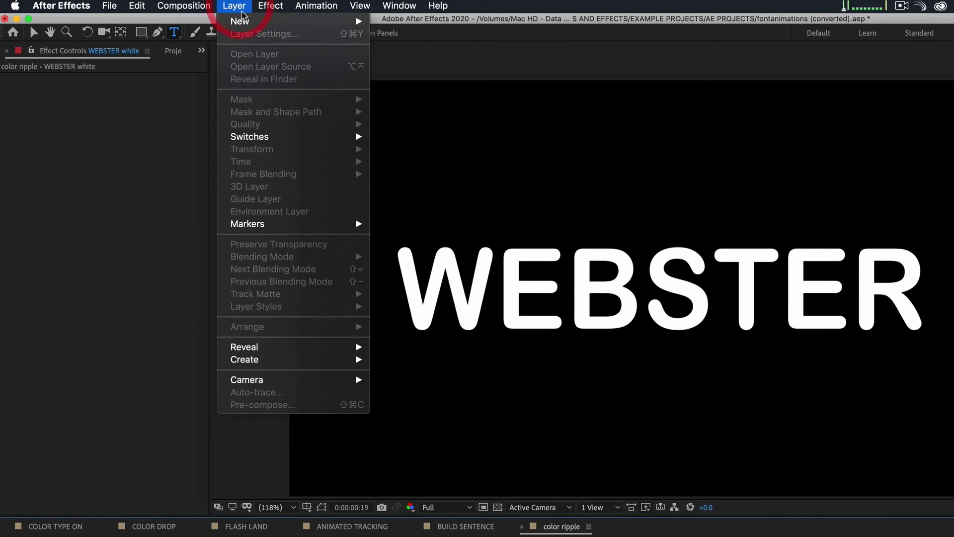
mouse_move(231, 20)
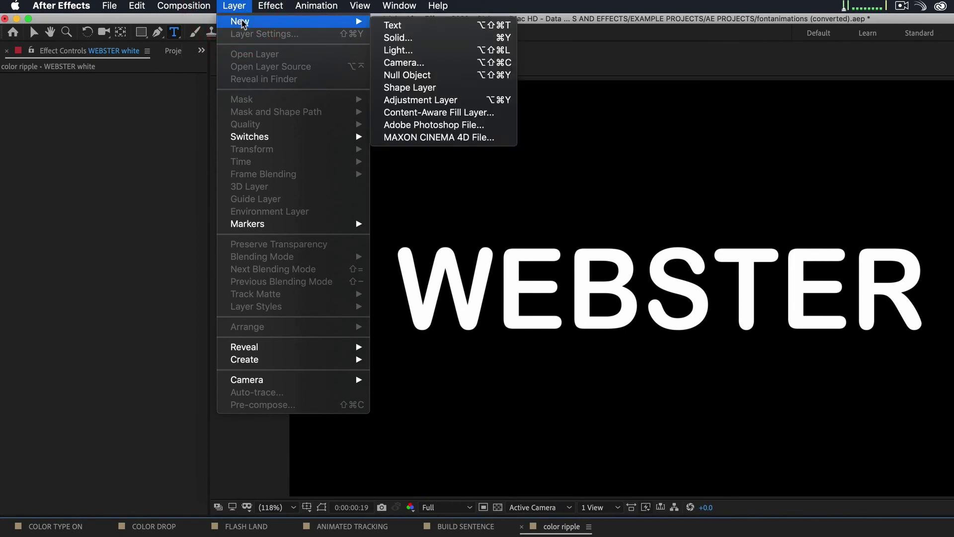
click(421, 75)
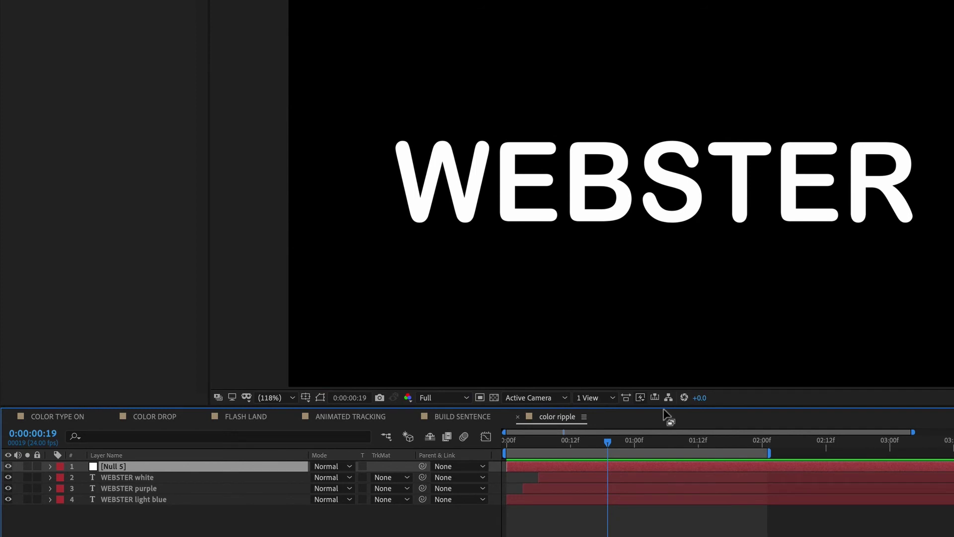
Reveal the null object's Position property and set its first keyframe at 0:00:00:06
drag(610, 469, 615, 415)
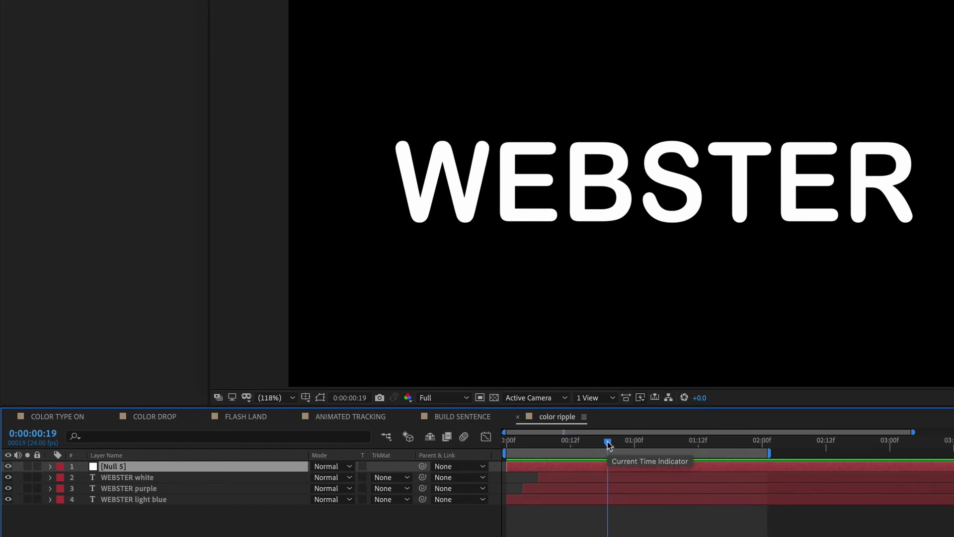
drag(607, 442, 538, 444)
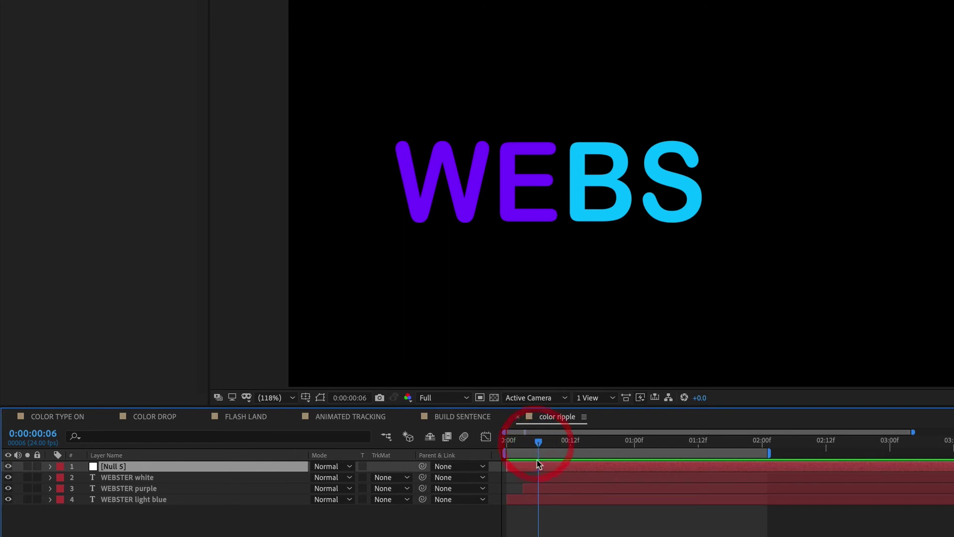
click(538, 465)
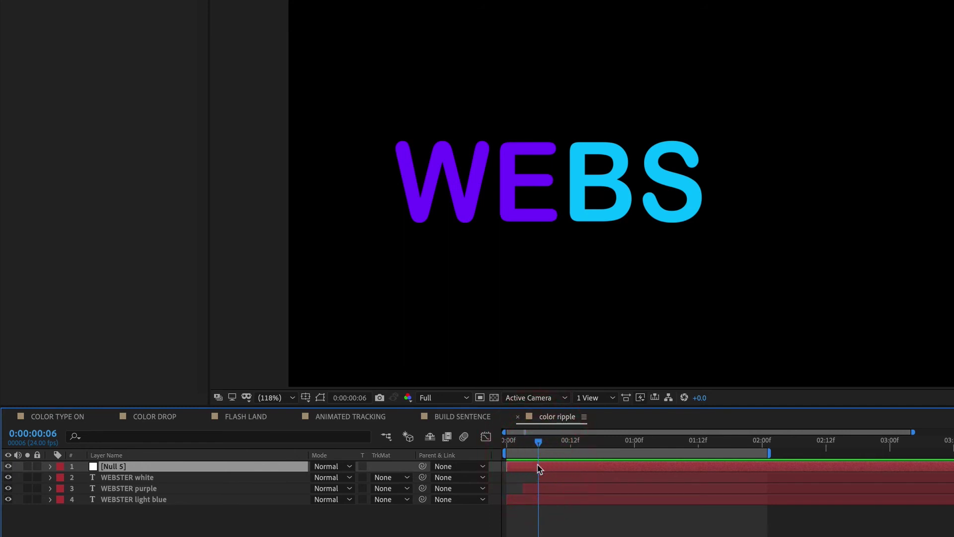
click(190, 466)
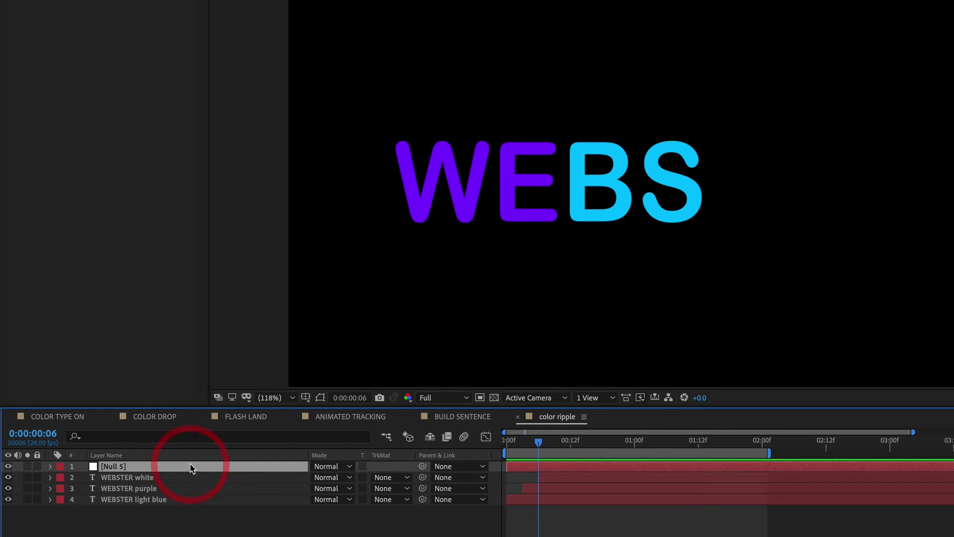
click(50, 467)
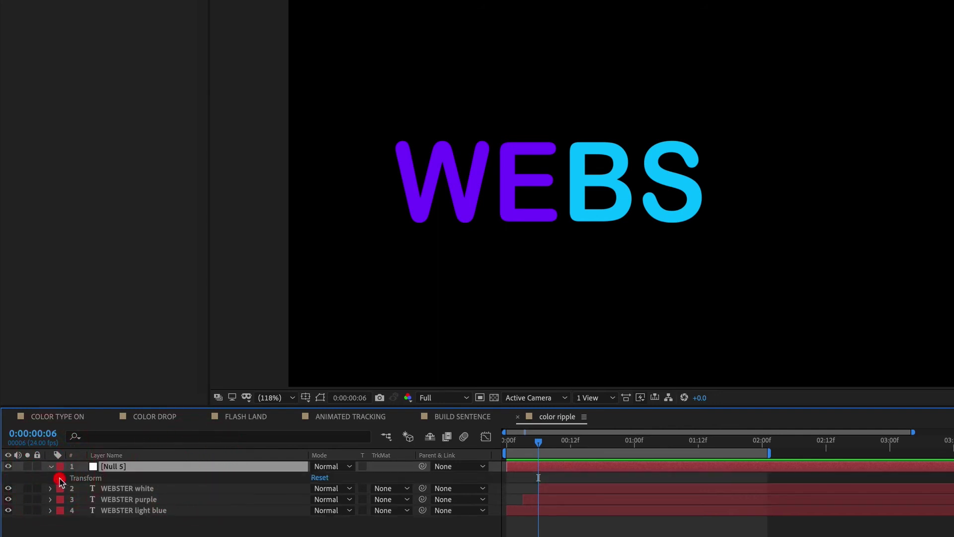
click(62, 478)
click(118, 501)
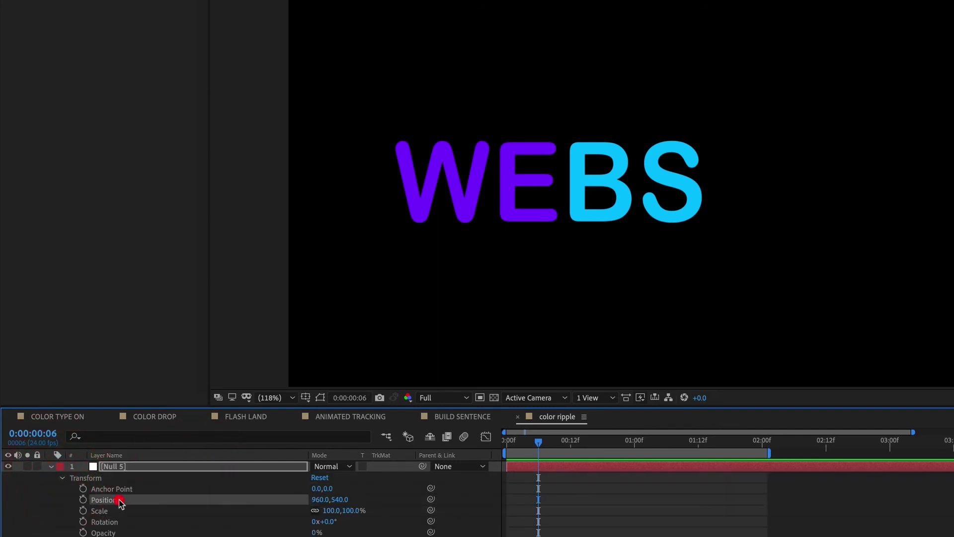
click(135, 466)
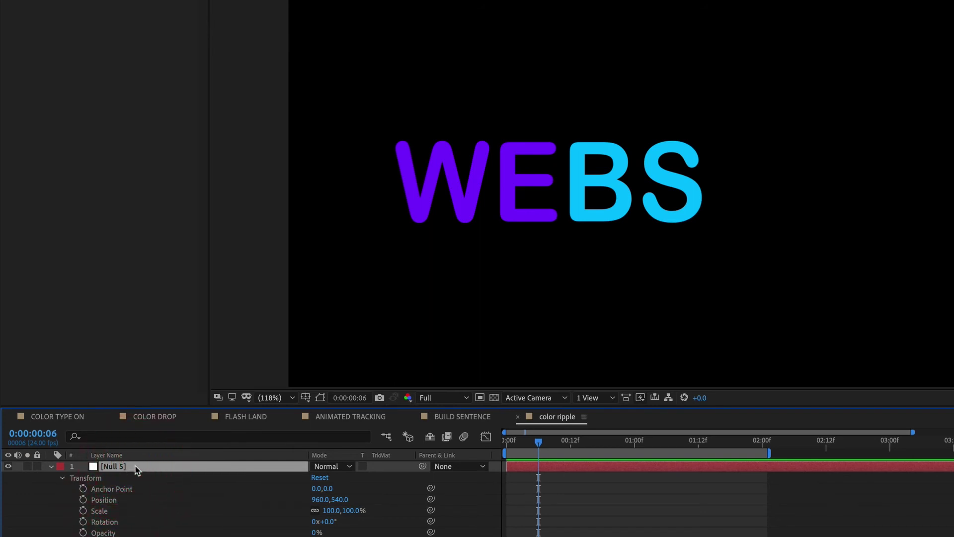
key(p)
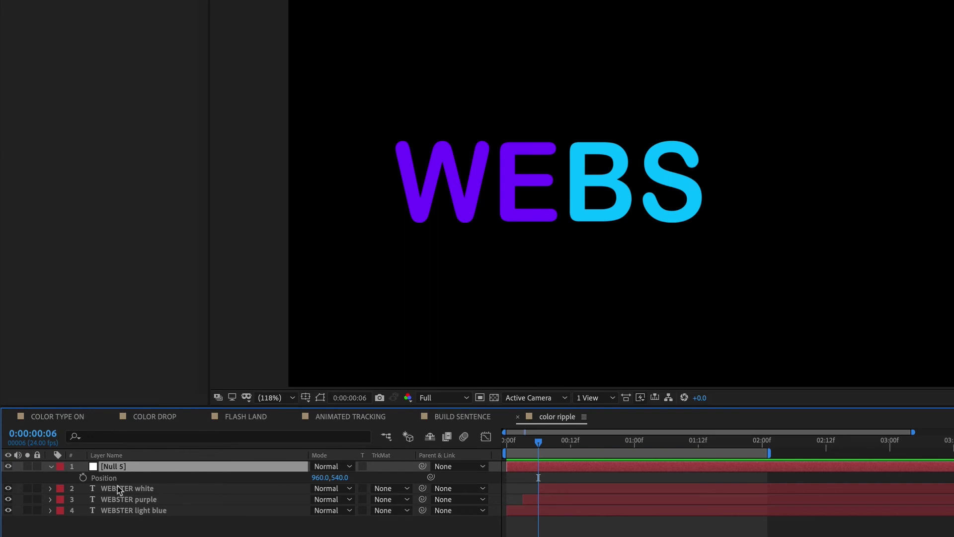
click(83, 477)
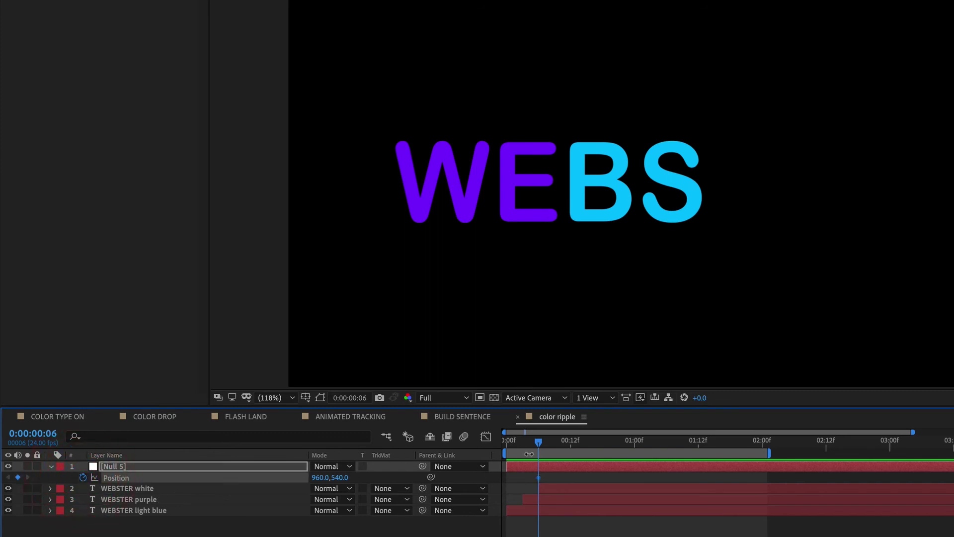
Add a Position keyframe to the null object at 0:00:00:00 with the X value set to 814
drag(537, 446, 504, 445)
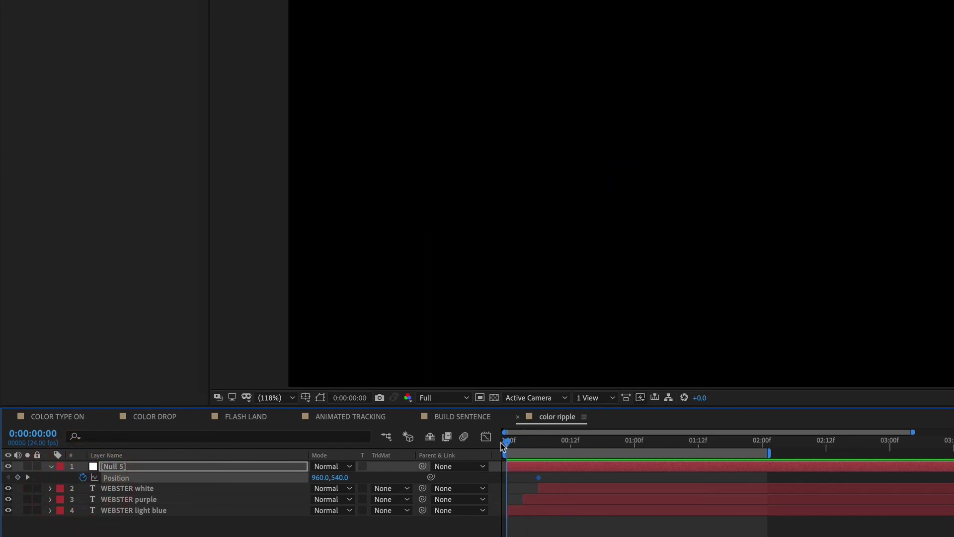
click(18, 478)
drag(320, 477, 288, 472)
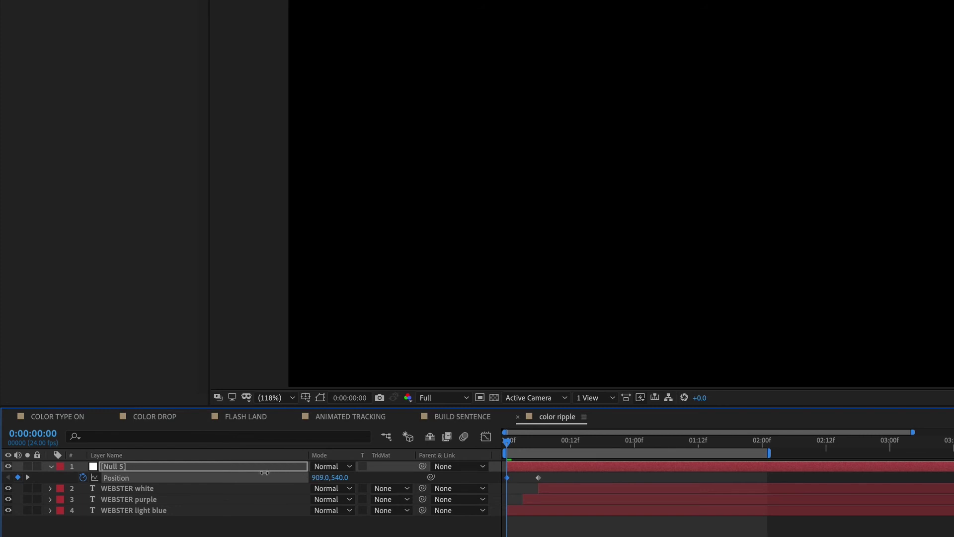
click(228, 478)
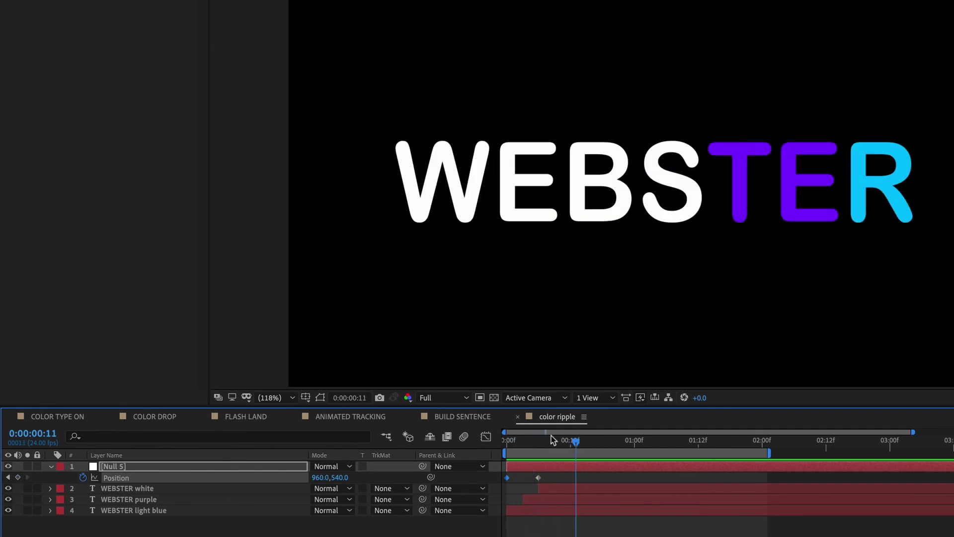
Parent the WEBSTER white, purple and light blue layers to the null object with the playhead at 0:00:00:05
drag(508, 441, 534, 442)
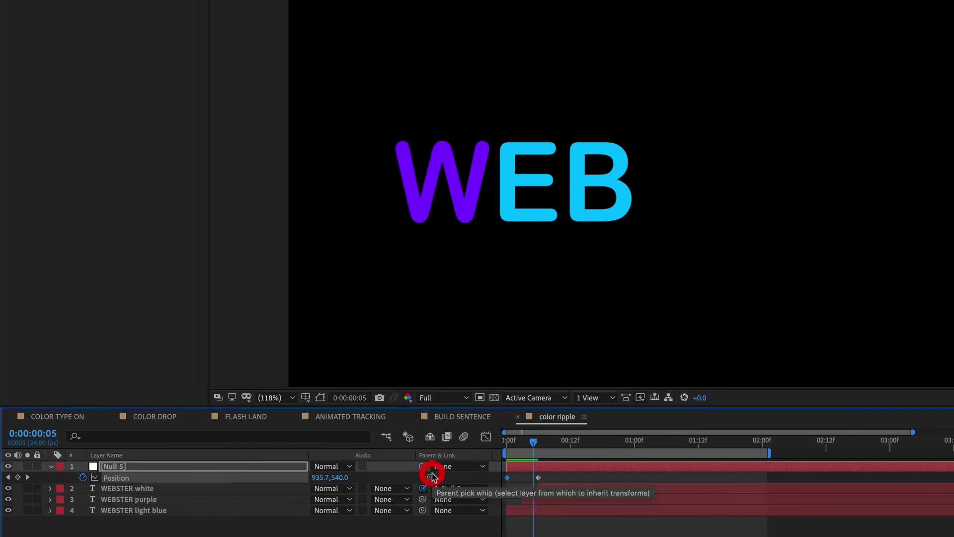
drag(422, 488, 435, 468)
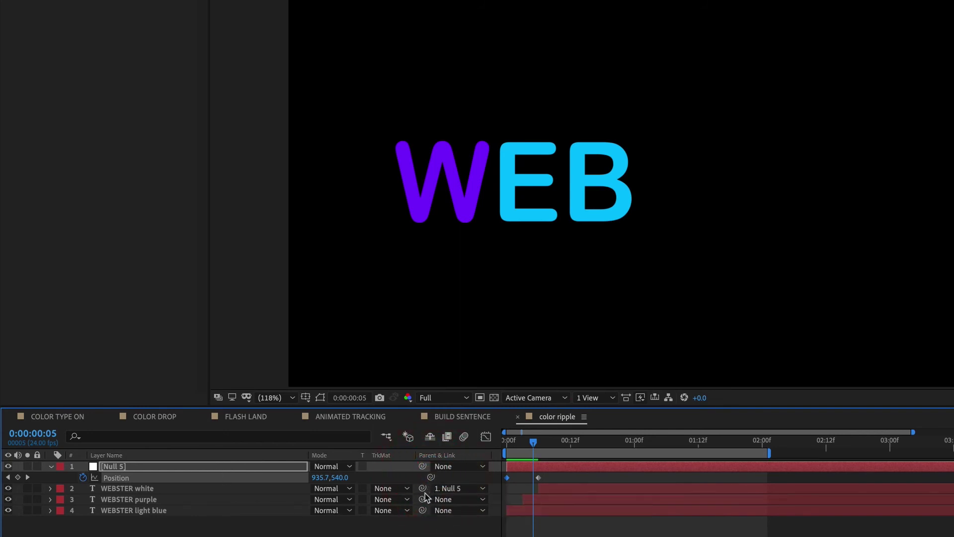
drag(422, 470, 422, 466)
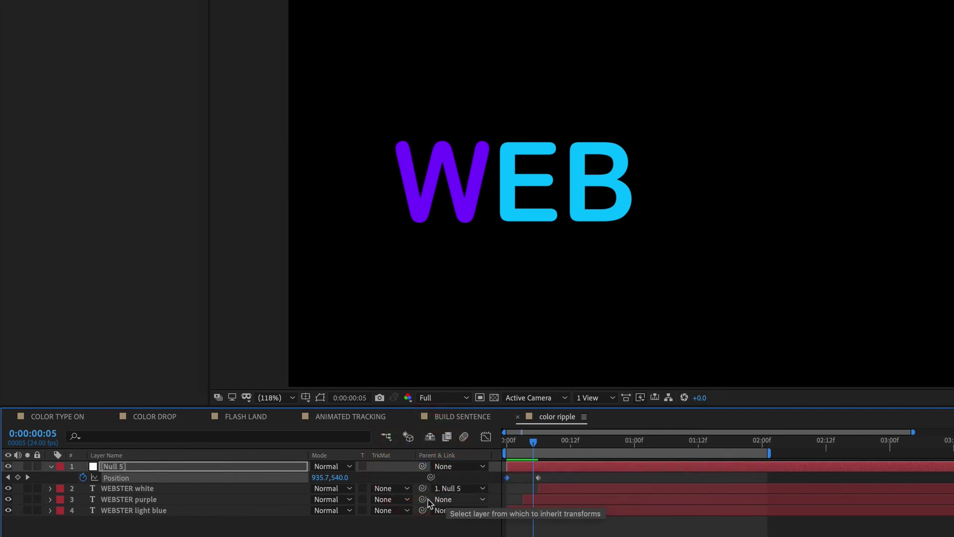
drag(422, 499, 424, 463)
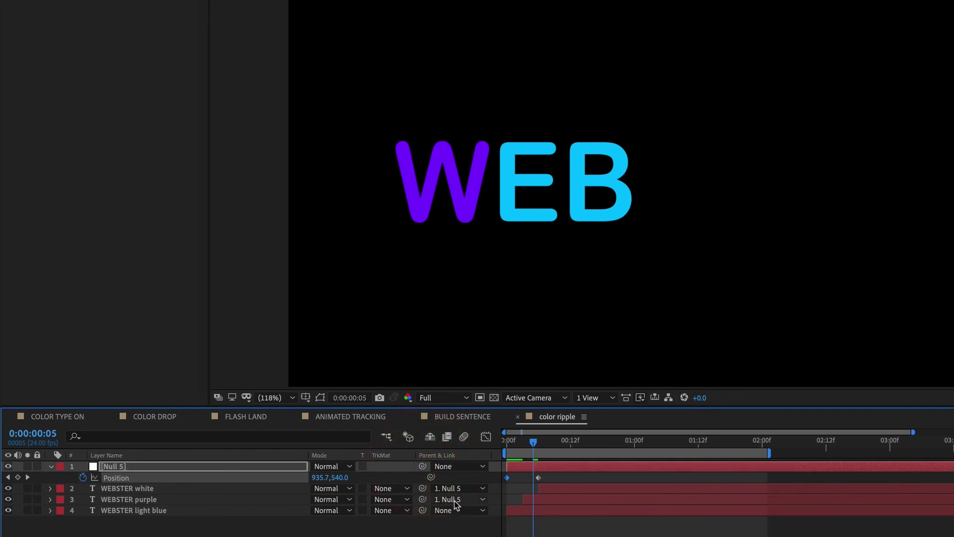
drag(424, 512, 423, 463)
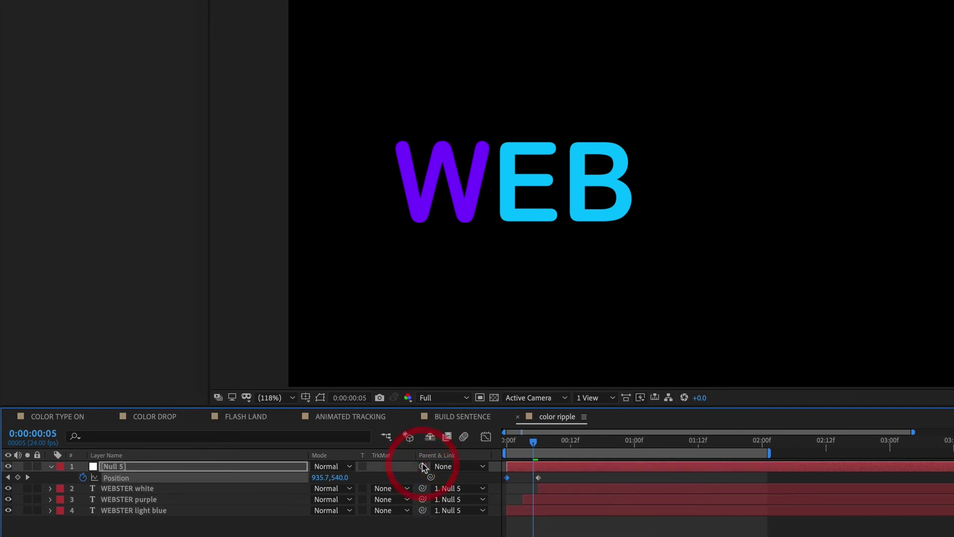
Preview the color ripple with its added sideways slide several times from the beginning
drag(530, 446, 478, 448)
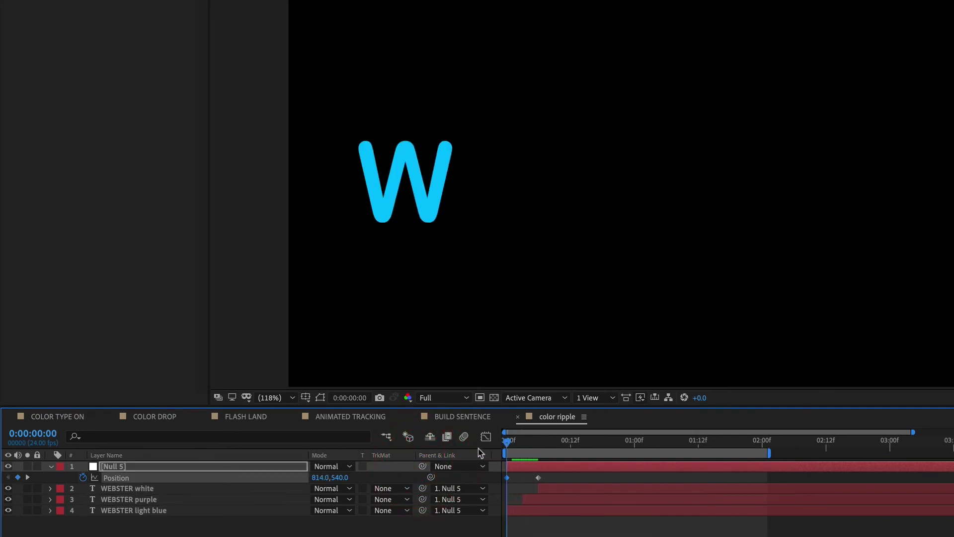
key(space)
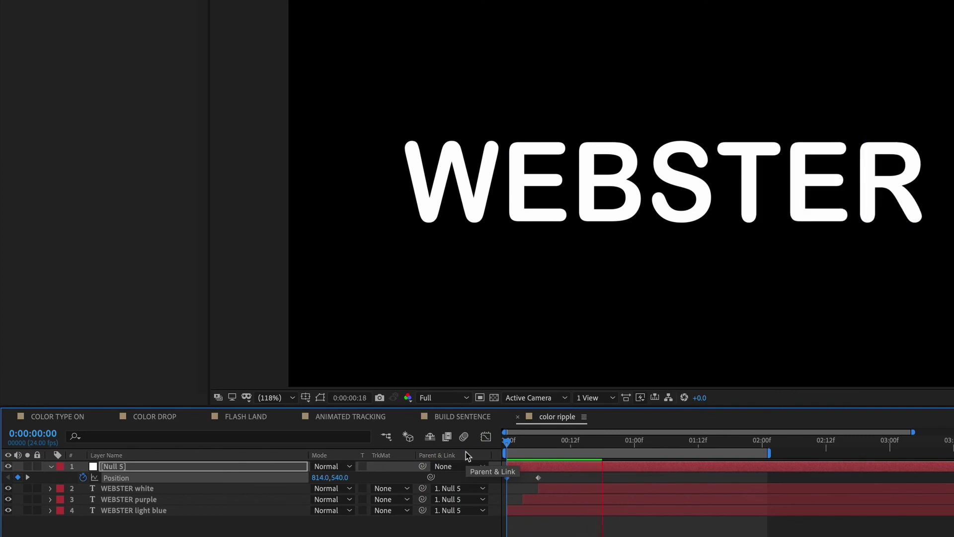
key(space)
click(465, 450)
key(space)
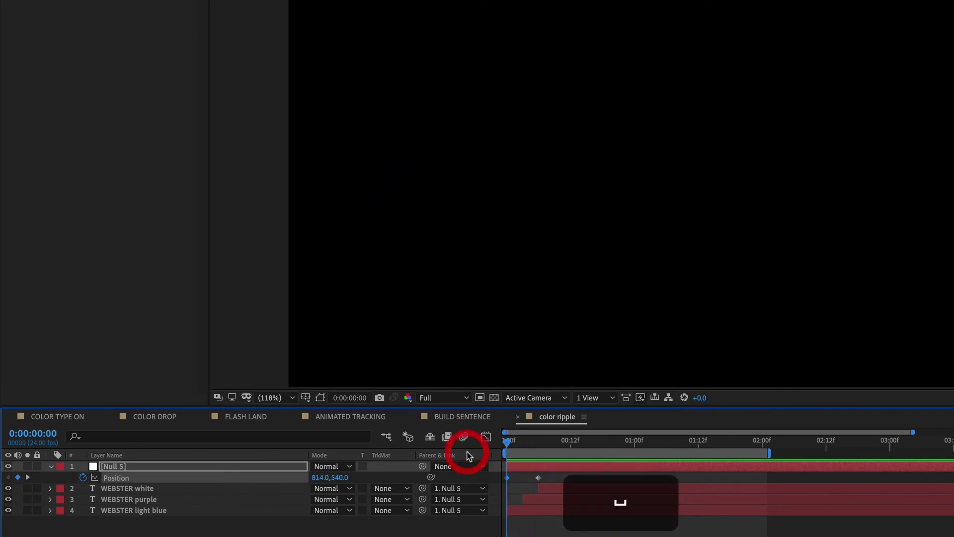
key(space)
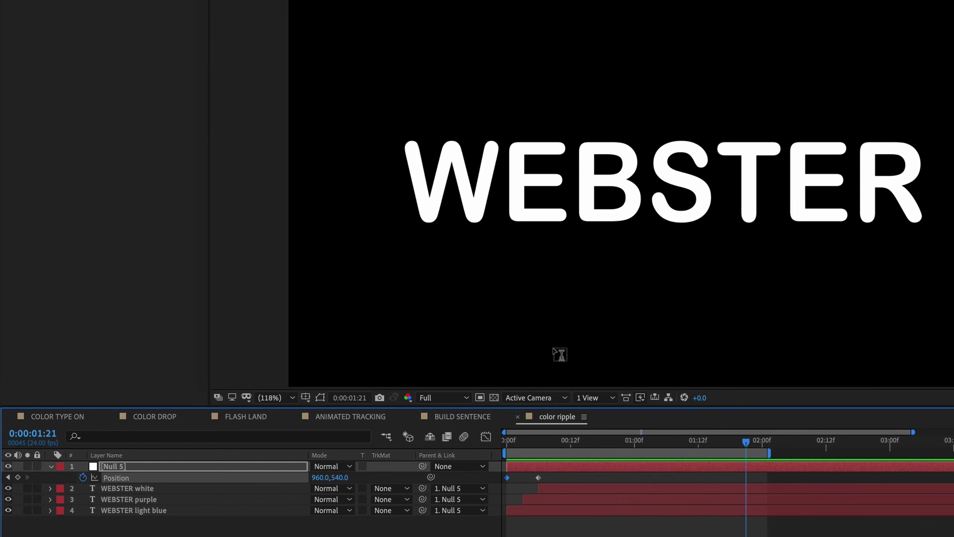
drag(517, 445, 499, 444)
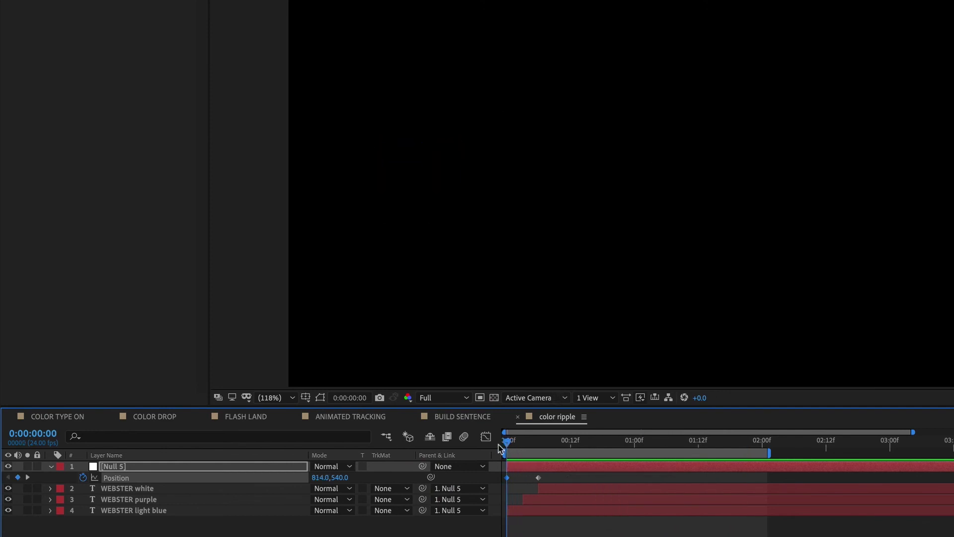
click(493, 445)
key(space)
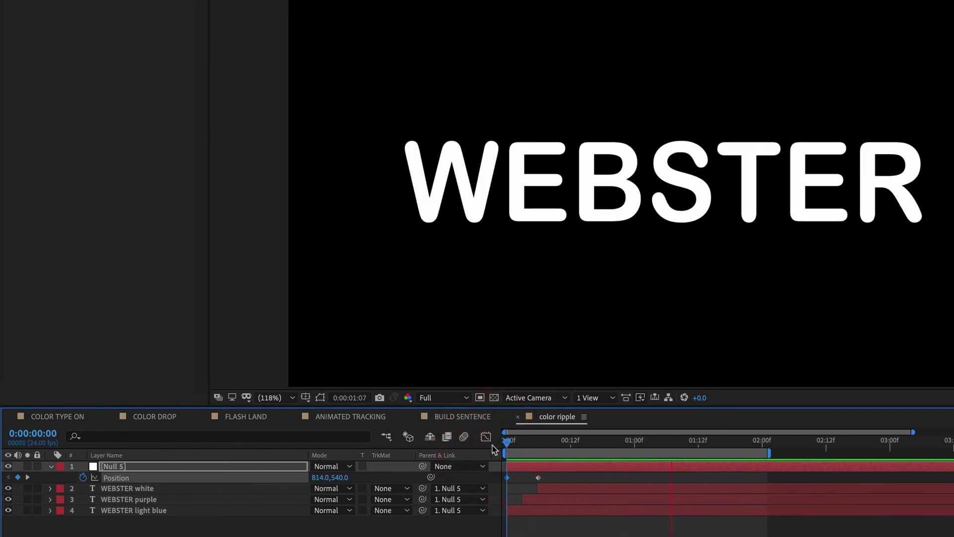
key(space)
Step frame by frame to 0:00:00:04 to examine how the letters slide in and change color
key(Page_Down)
key(Page_Down)
key(Page_Down)
key(Page_Down)
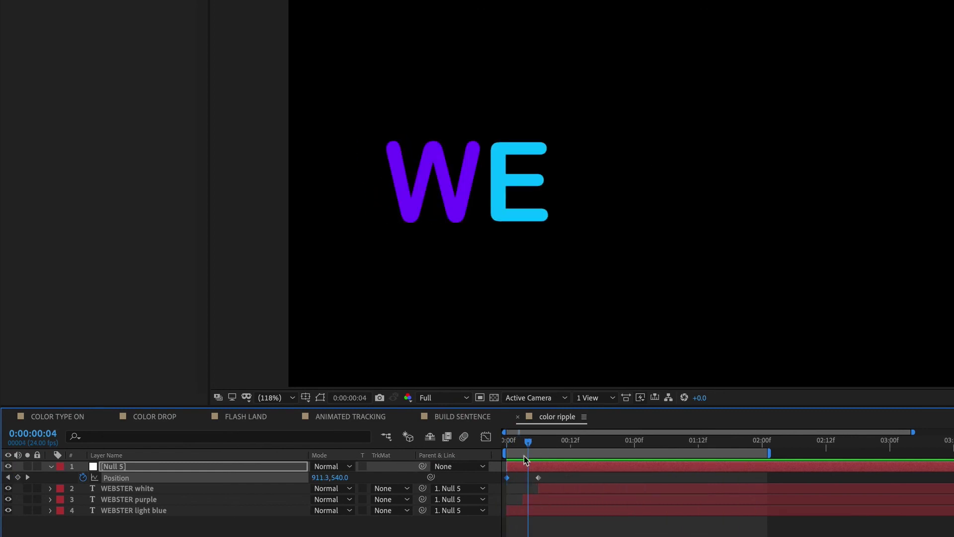
Try delaying the null object's second Position keyframe to about 0:00:00:15 and preview the resulting slide from the beginning
drag(527, 443, 537, 442)
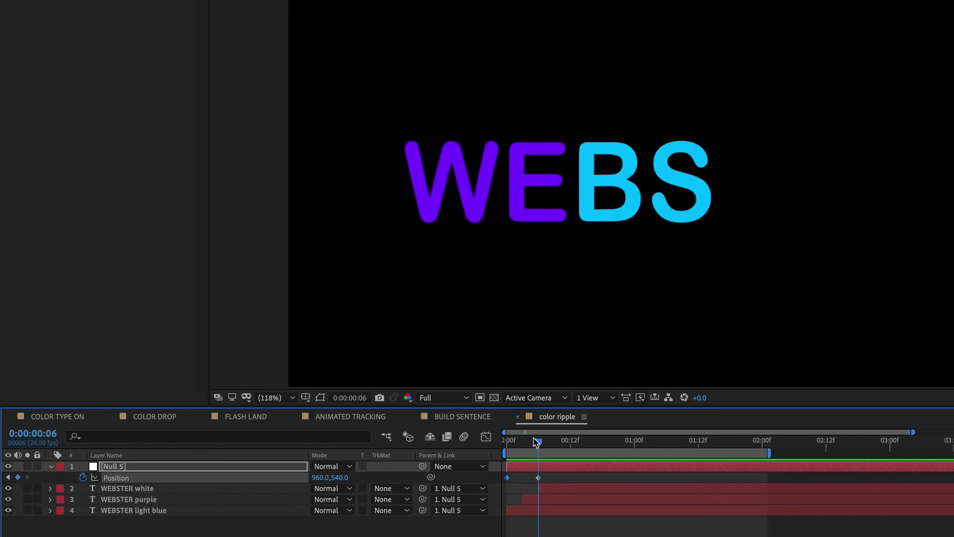
click(537, 478)
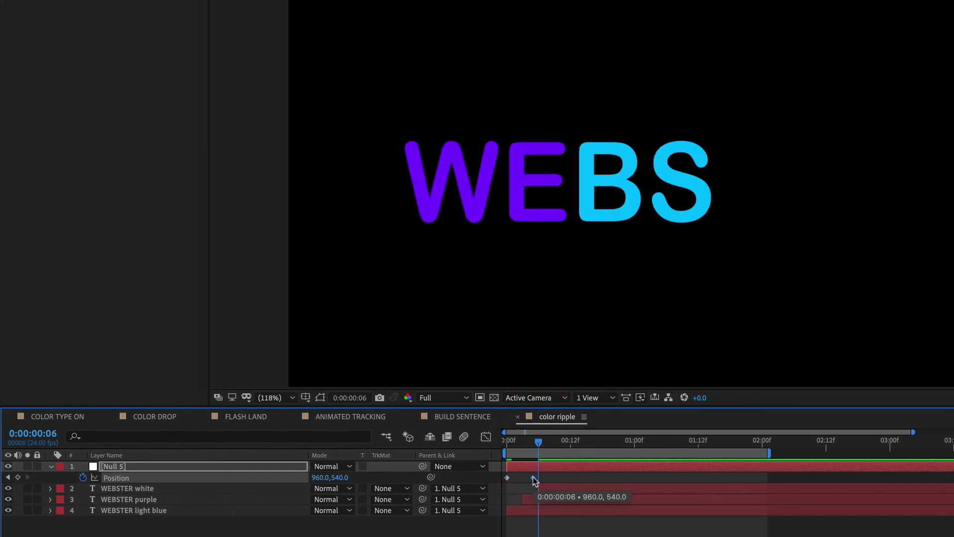
drag(534, 479, 532, 479)
mouse_move(531, 442)
mouse_down()
mouse_move(556, 443)
mouse_move(533, 443)
mouse_up()
drag(533, 477, 581, 480)
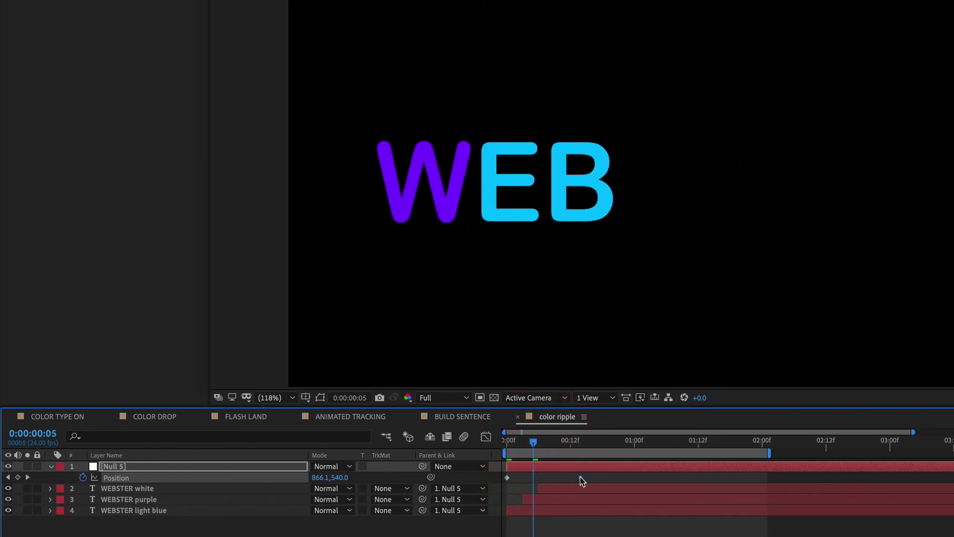
click(574, 445)
click(457, 437)
key(space)
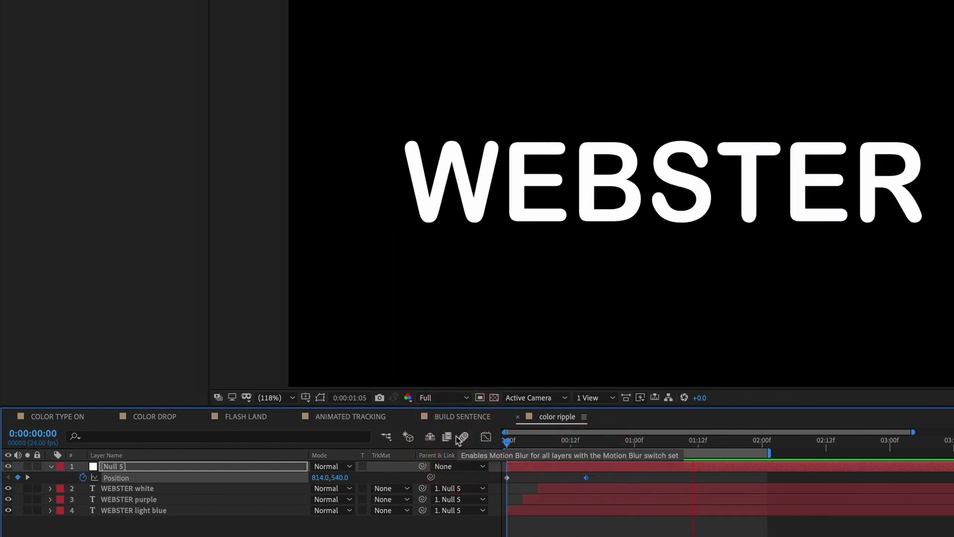
key(space)
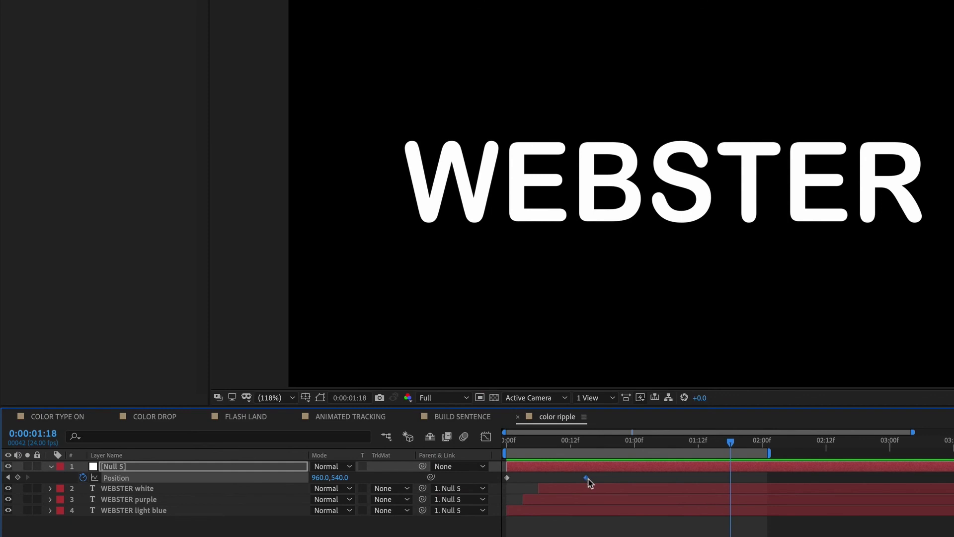
Try delaying the null's second Position keyframe further to about 0:00:01:05 and preview the text movement
drag(587, 479, 661, 478)
click(631, 445)
key(space)
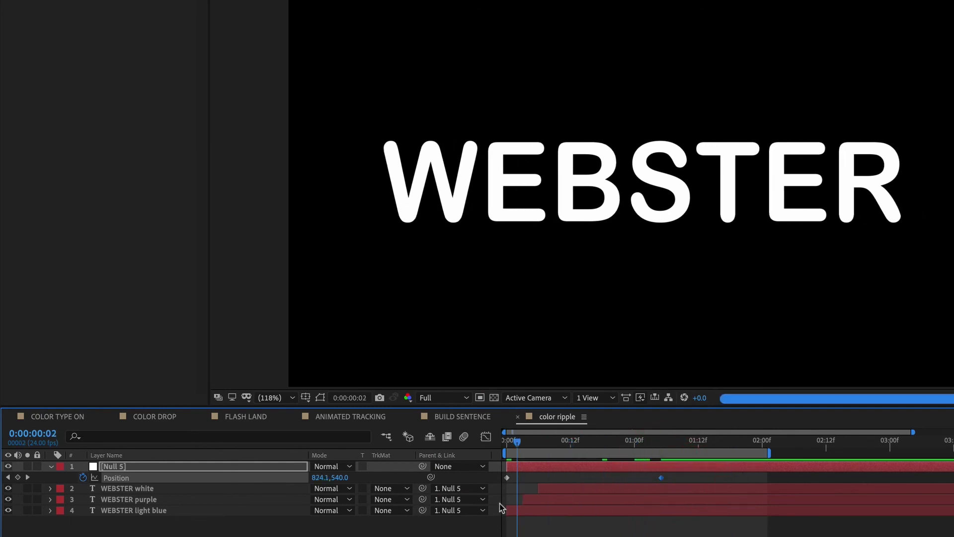
click(484, 520)
key(space)
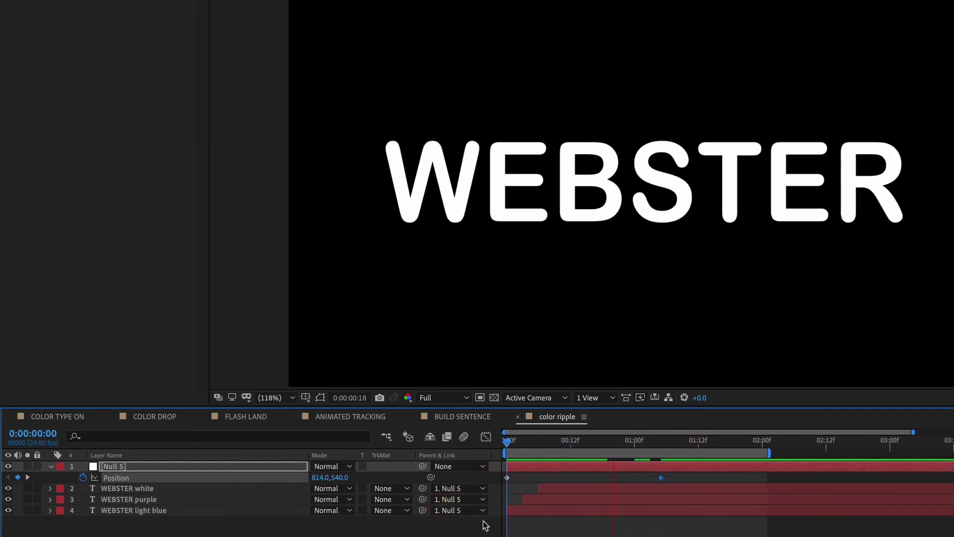
key(space)
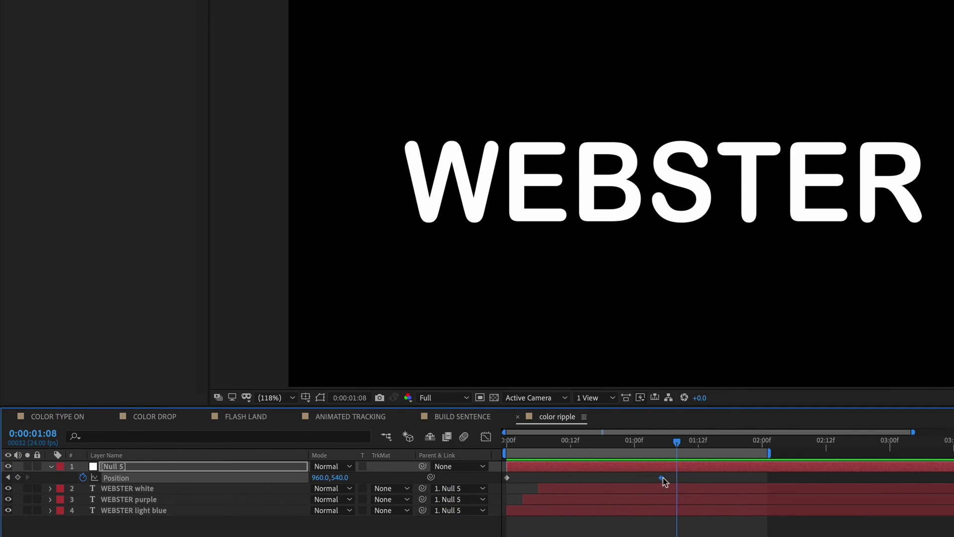
Move the null's second Position keyframe to 0:00:00:06 and preview the color ripple with the quick slide
drag(662, 478, 538, 478)
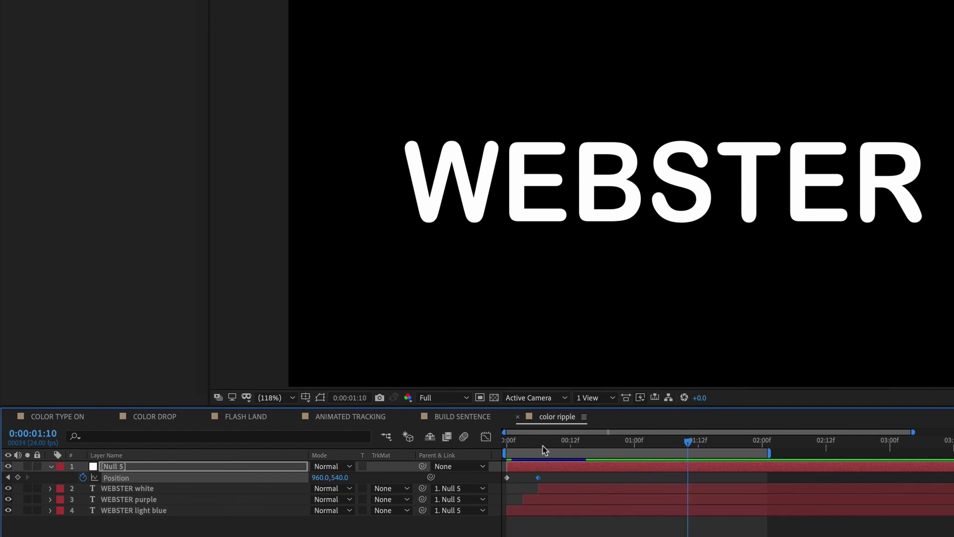
click(422, 448)
key(space)
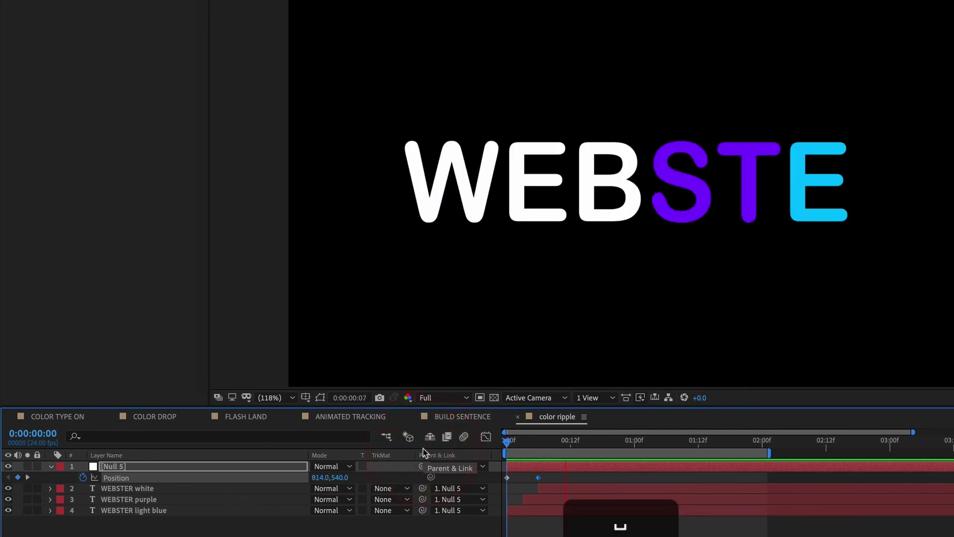
key(space)
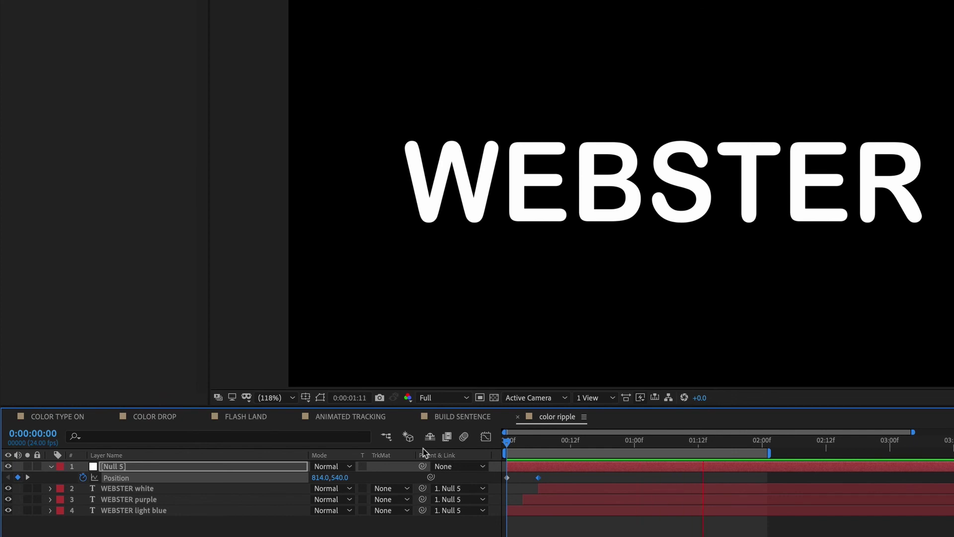
key(space)
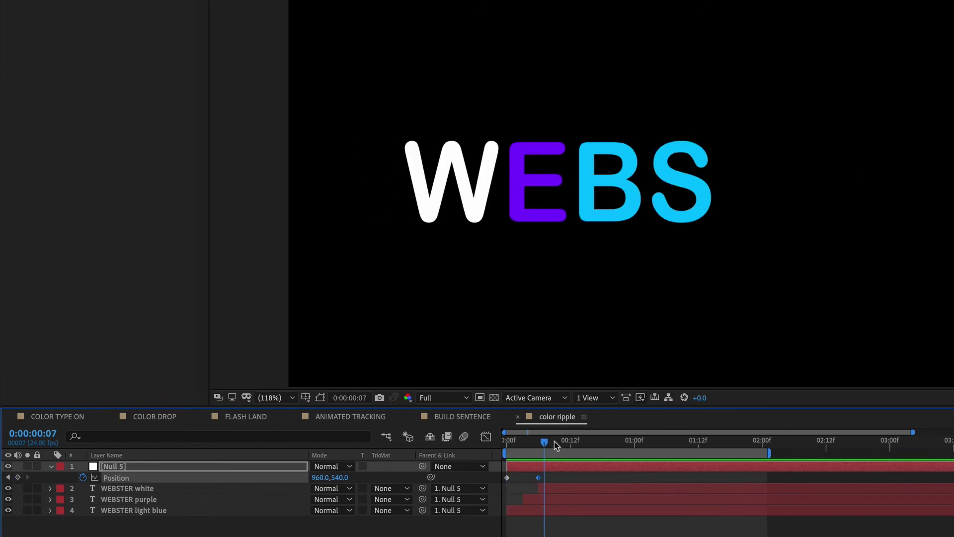
drag(551, 458, 624, 450)
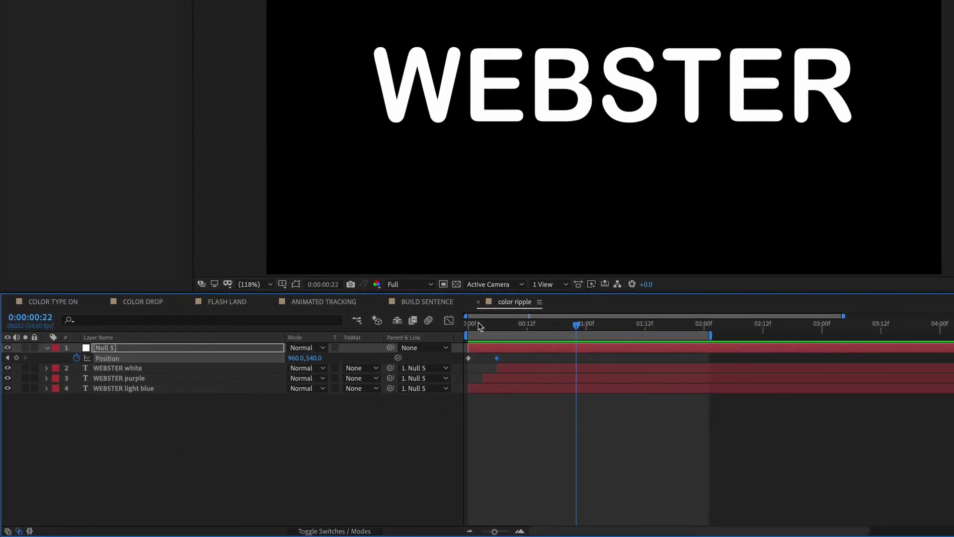
Apply Easy Ease In to the null's second Position keyframe at 0:00:00:06
mouse_move(480, 324)
mouse_down()
mouse_move(507, 330)
mouse_move(492, 327)
mouse_up()
ctrl+click(497, 359)
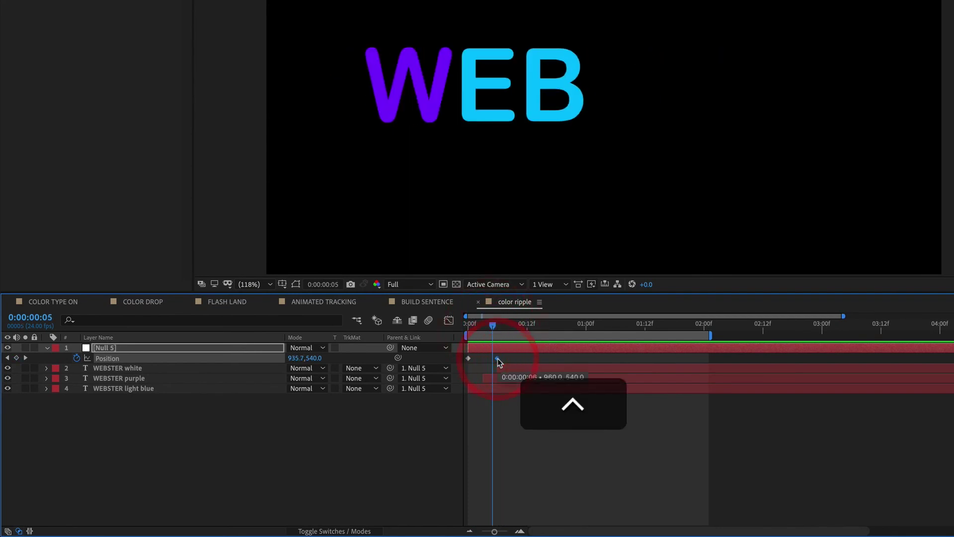
mouse_move(549, 498)
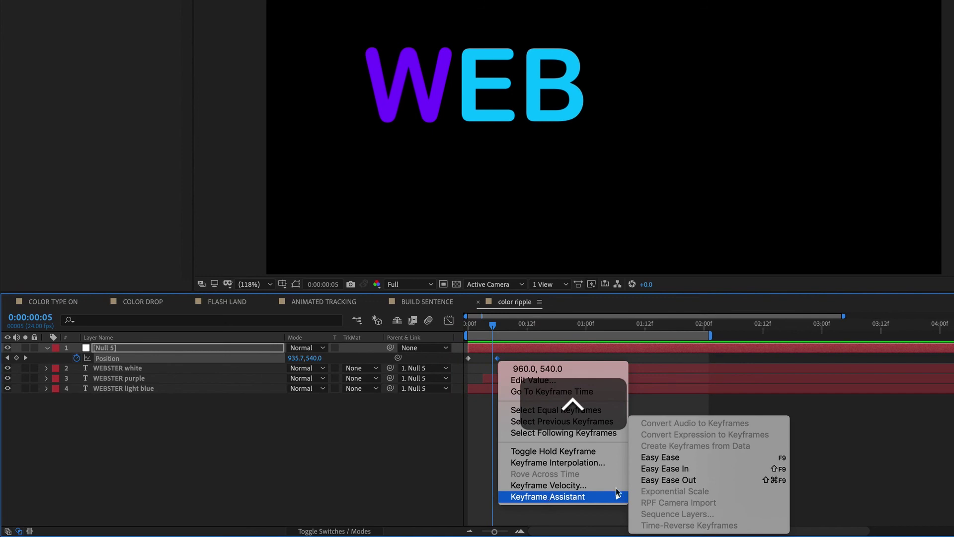
click(682, 473)
Preview the eased slide from the beginning and scrub through the color ripple up to 0:00:00:20
drag(498, 324, 444, 326)
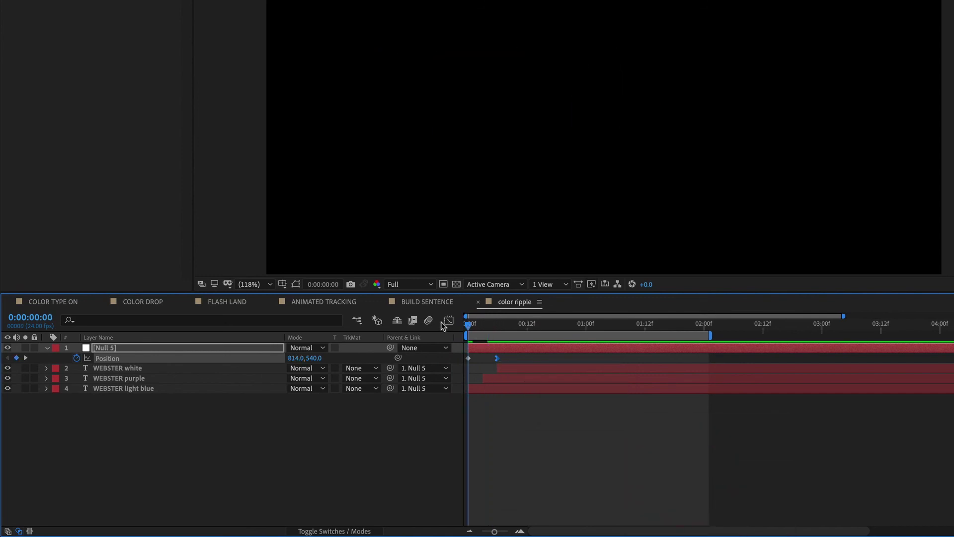
key(space)
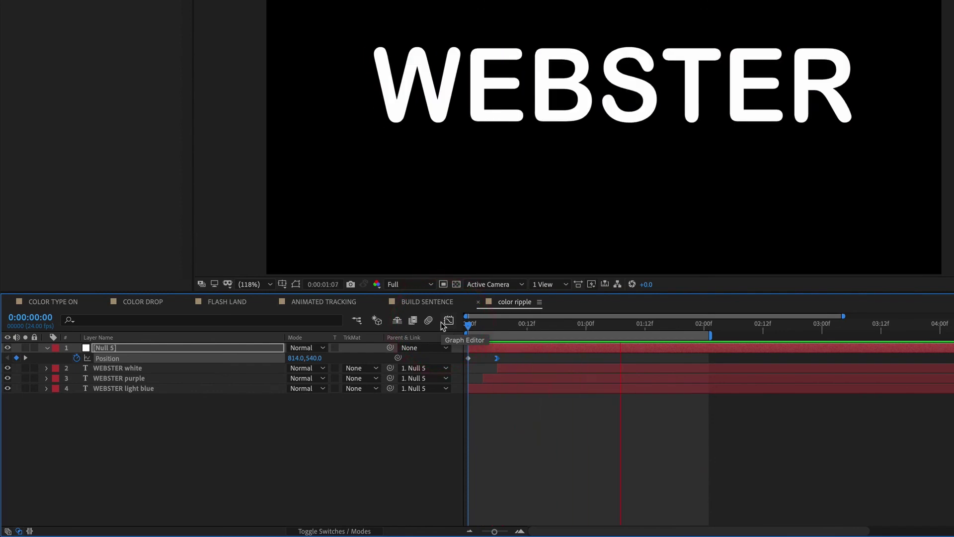
key(space)
drag(469, 324, 548, 334)
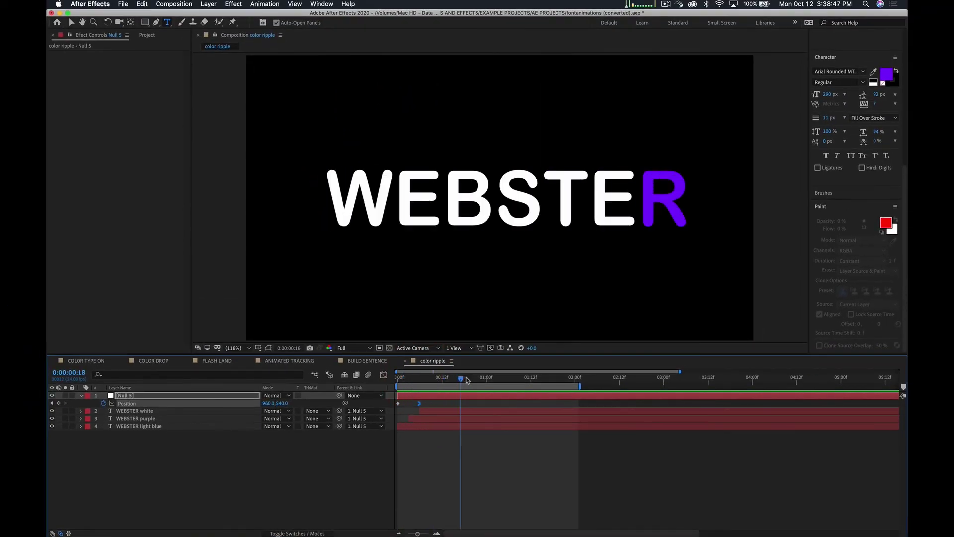
drag(467, 380, 472, 379)
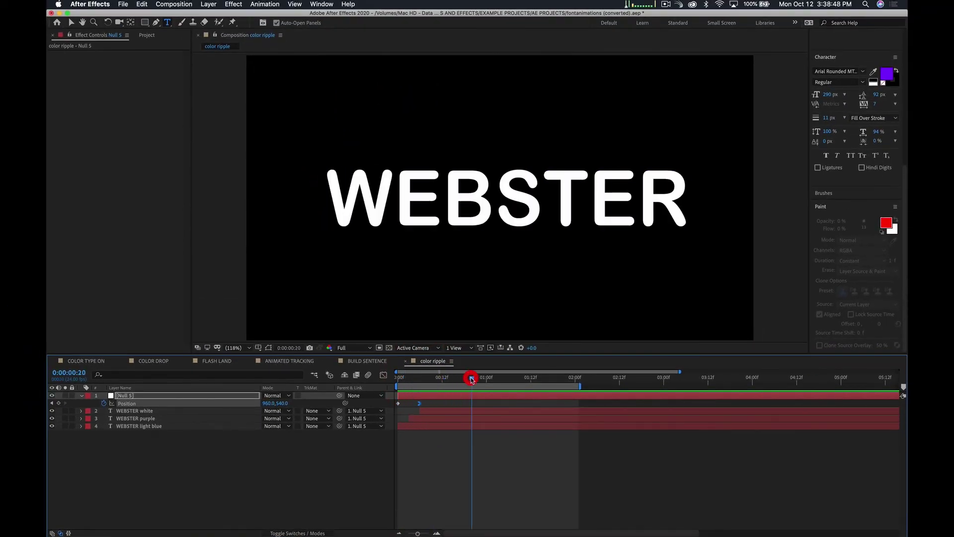